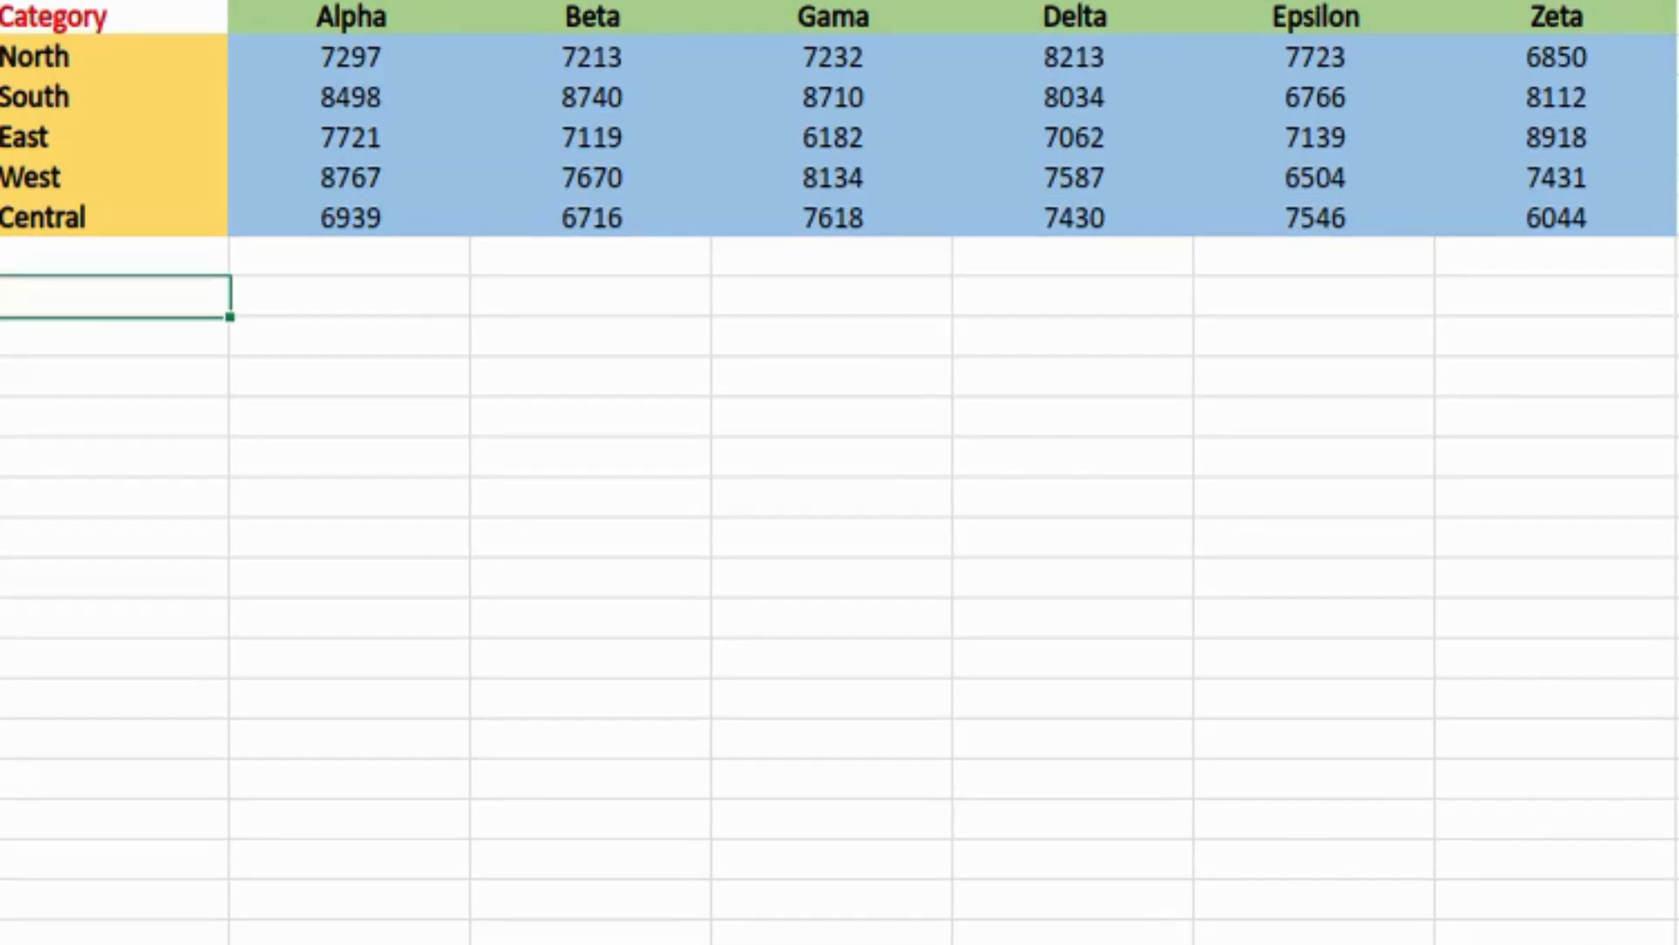
Step: Start an =LAMBDA(rng,) formula below the table and pass it the range A1:G6
{"action": "type", "text": "=lambd"}
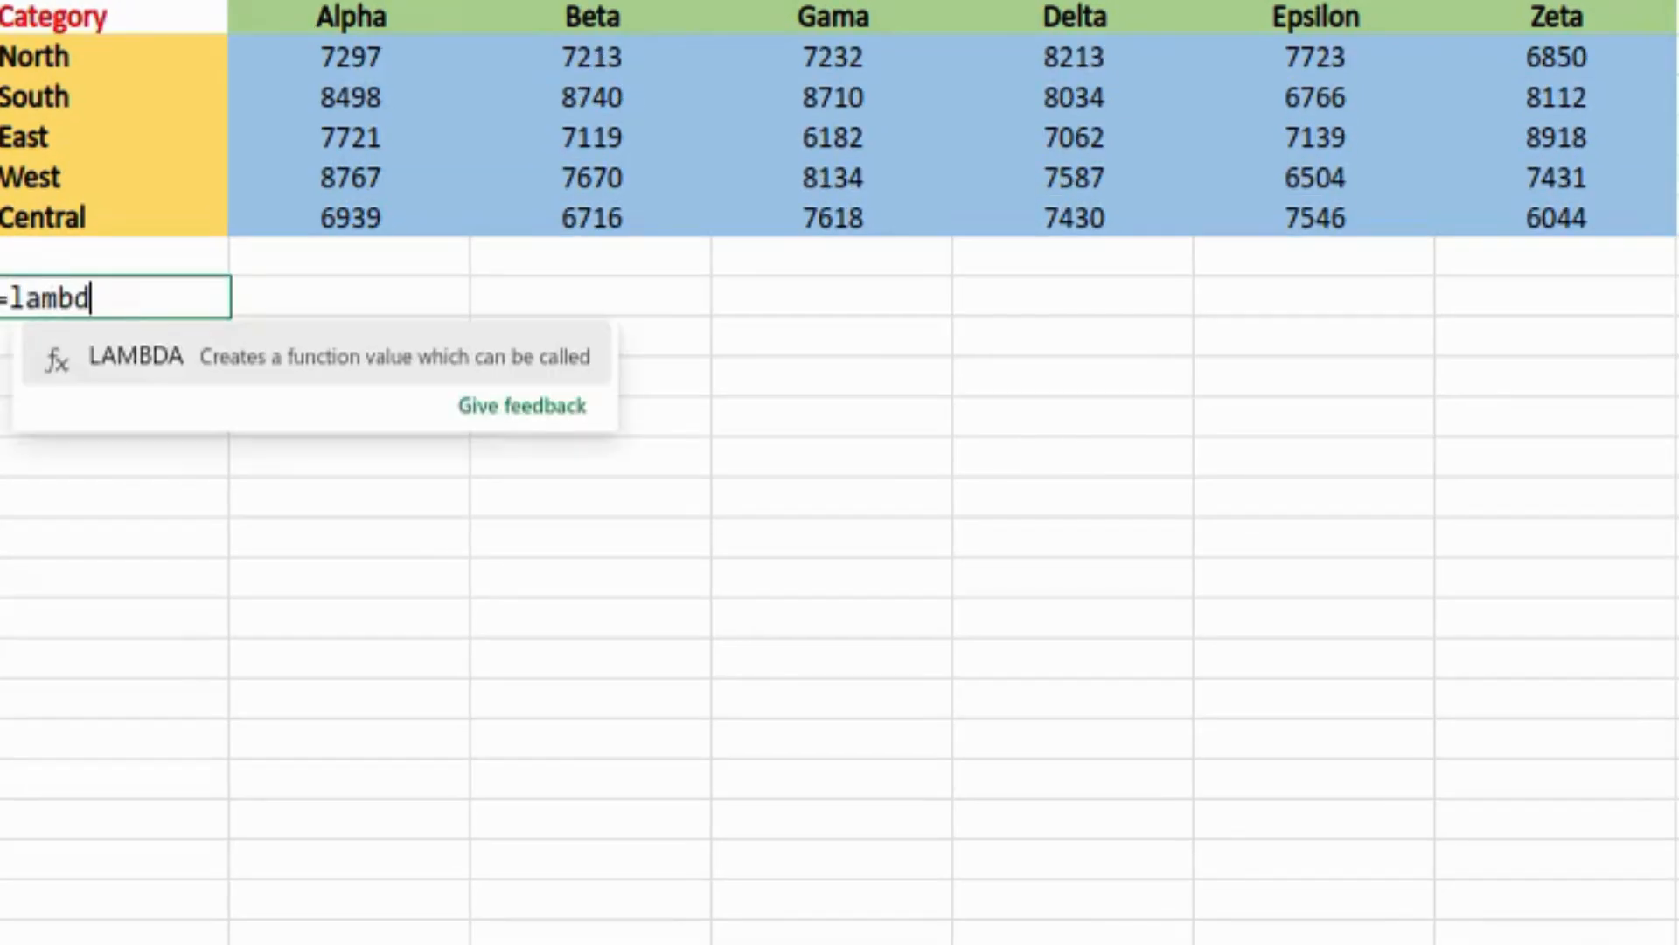
{"action": "key", "text": "Tab"}
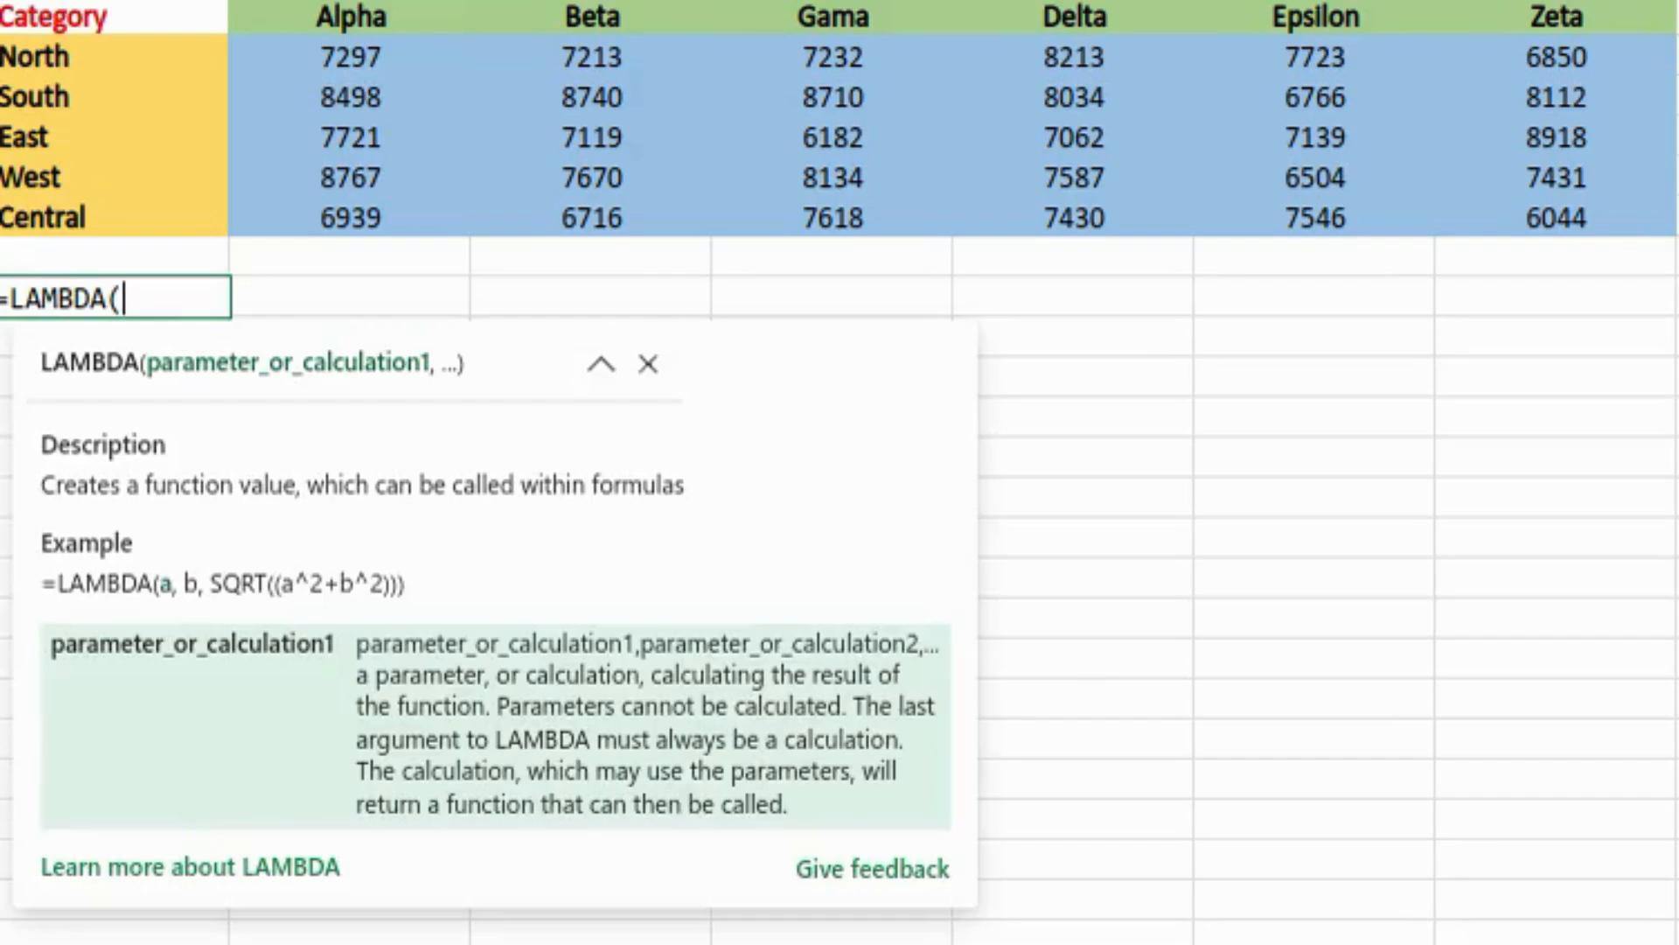
{"action": "type", "text": "rng,"}
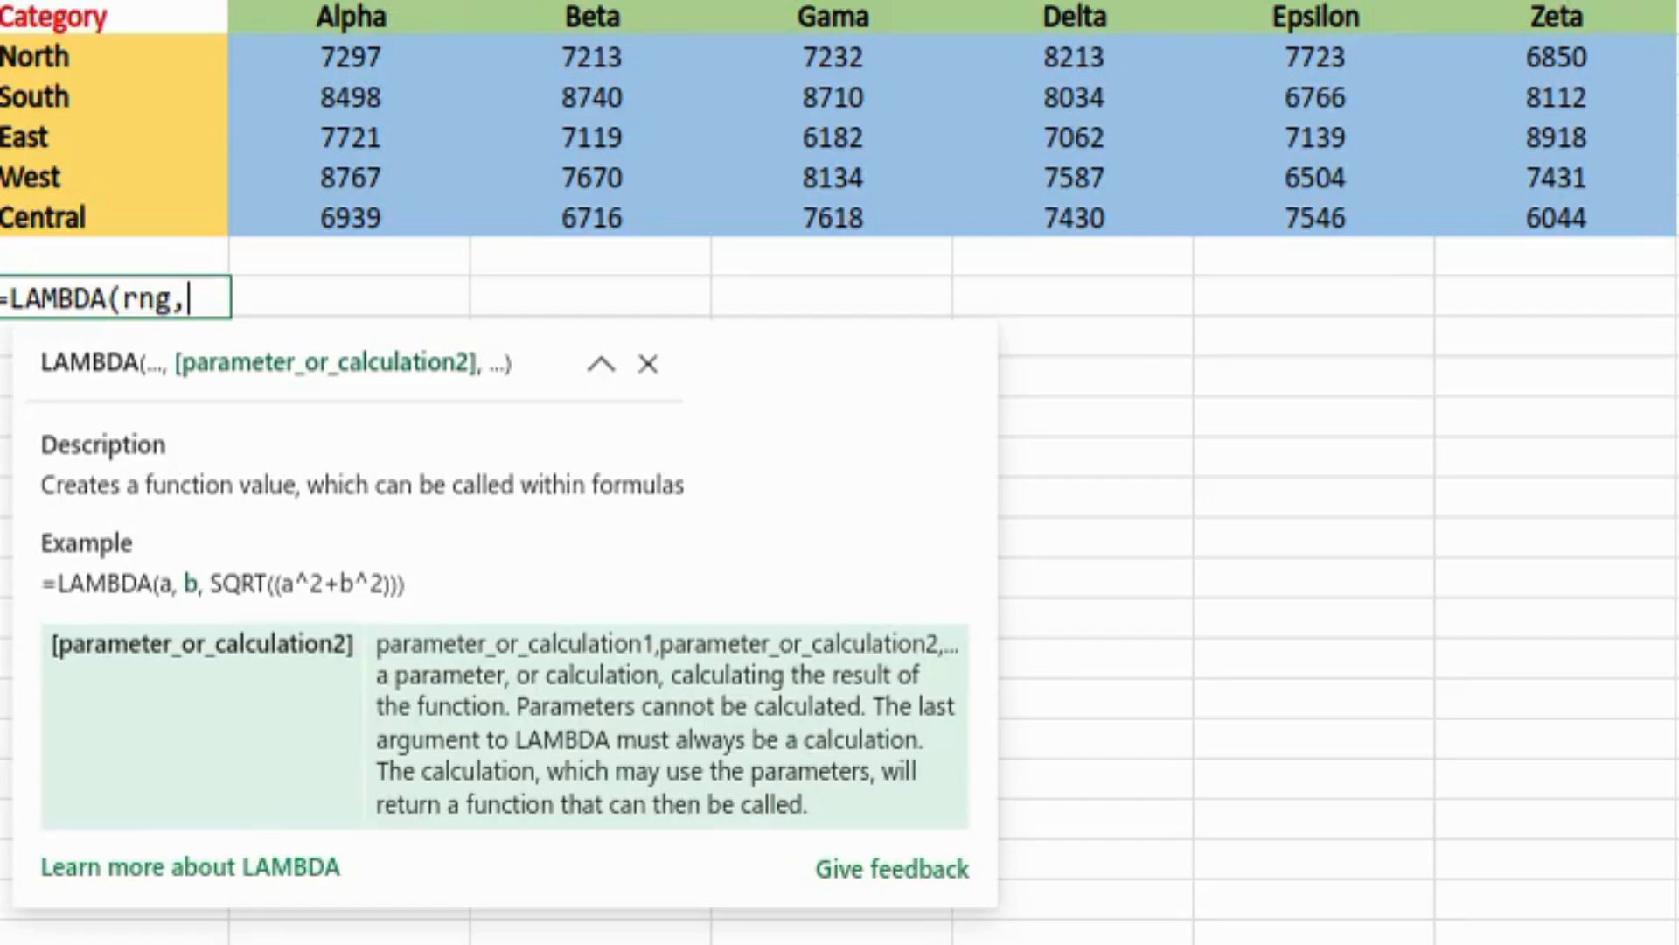
{"action": "type", "text": "("}
{"action": "key", "text": "BackSpace"}
{"action": "type", "text": ")("}
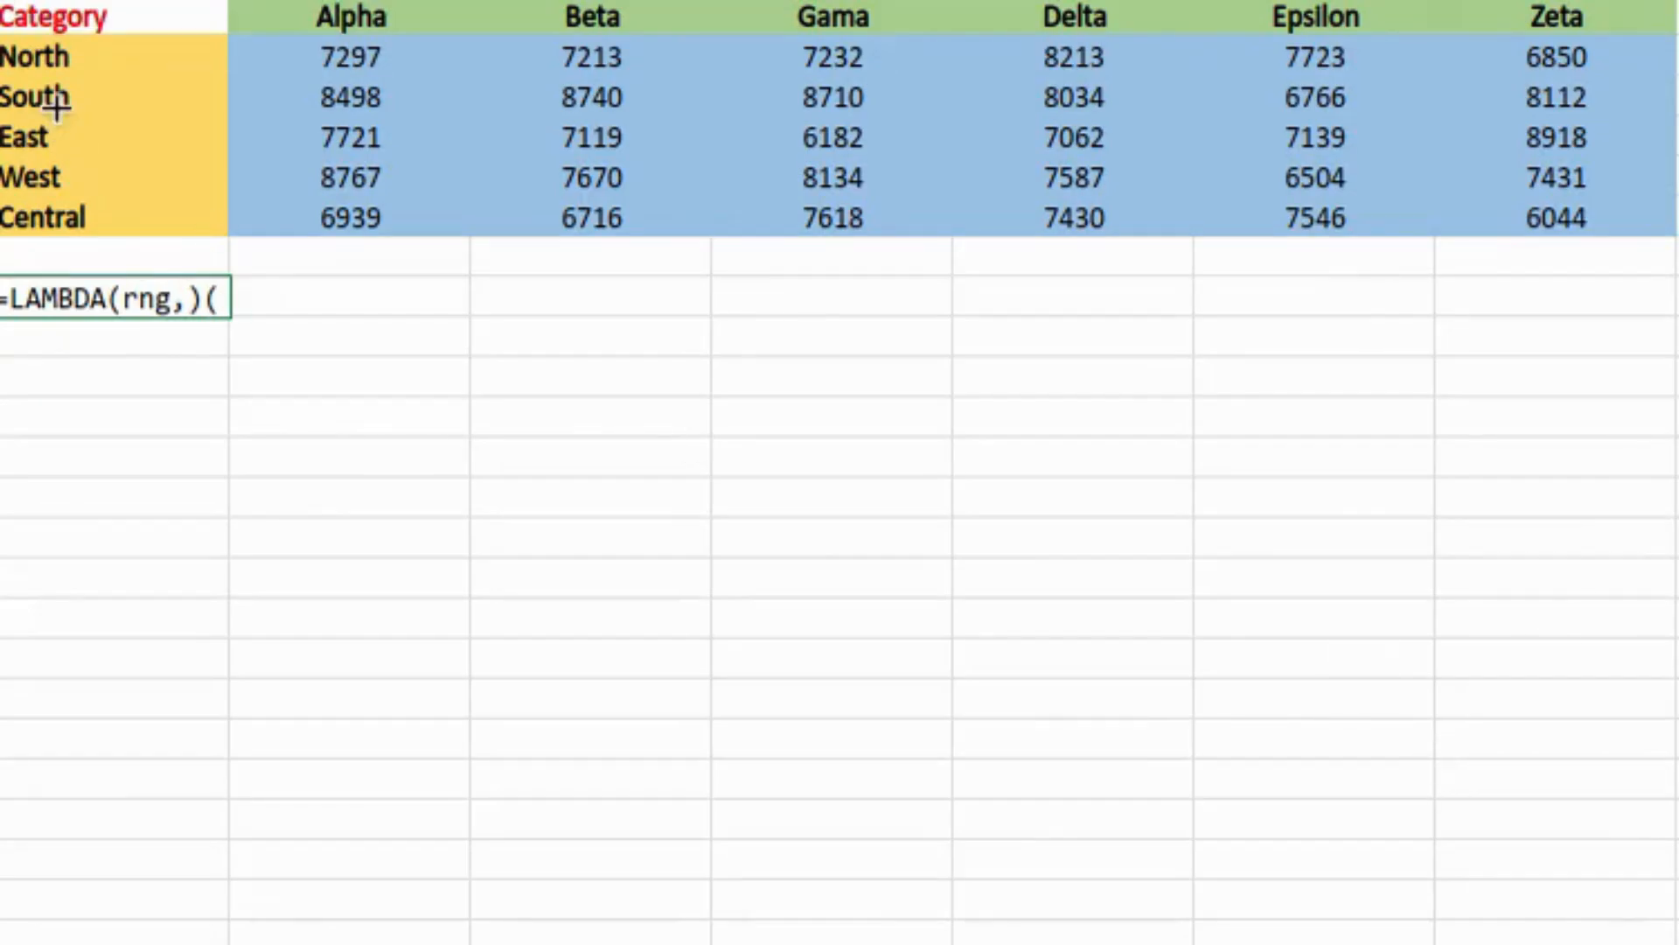
{"action": "left_click", "coordinate": [102, 25]}
{"action": "key", "text": "ctrl+shift+Right"}
{"action": "key", "text": "ctrl+shift+Down"}
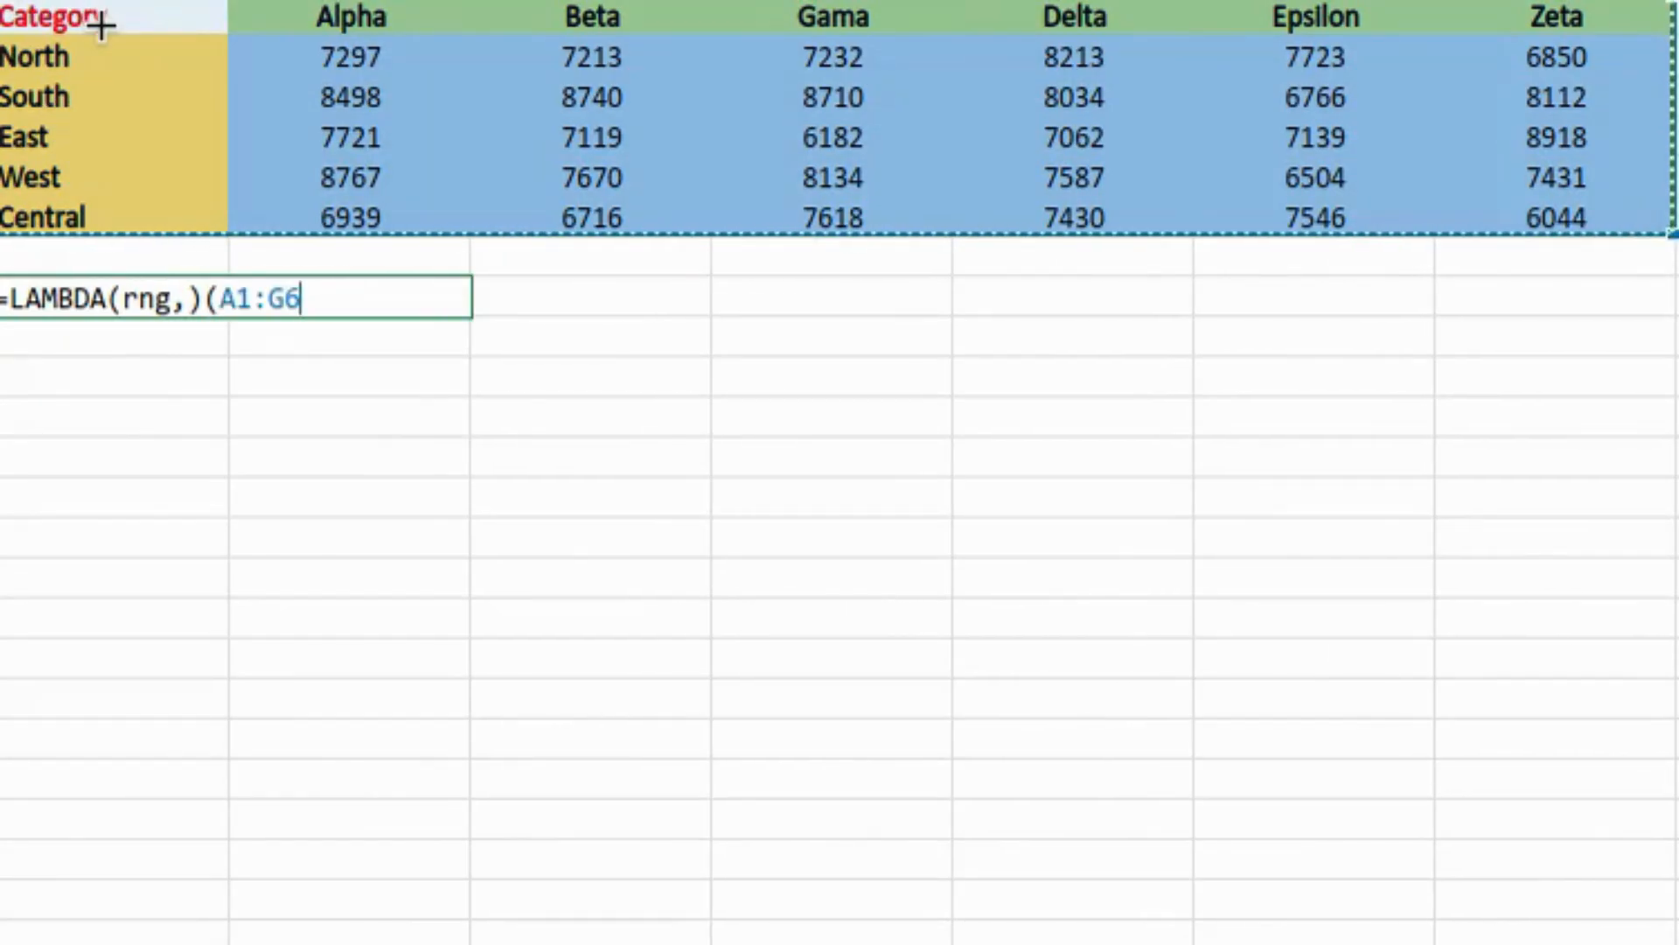
{"action": "type", "text": ")"}
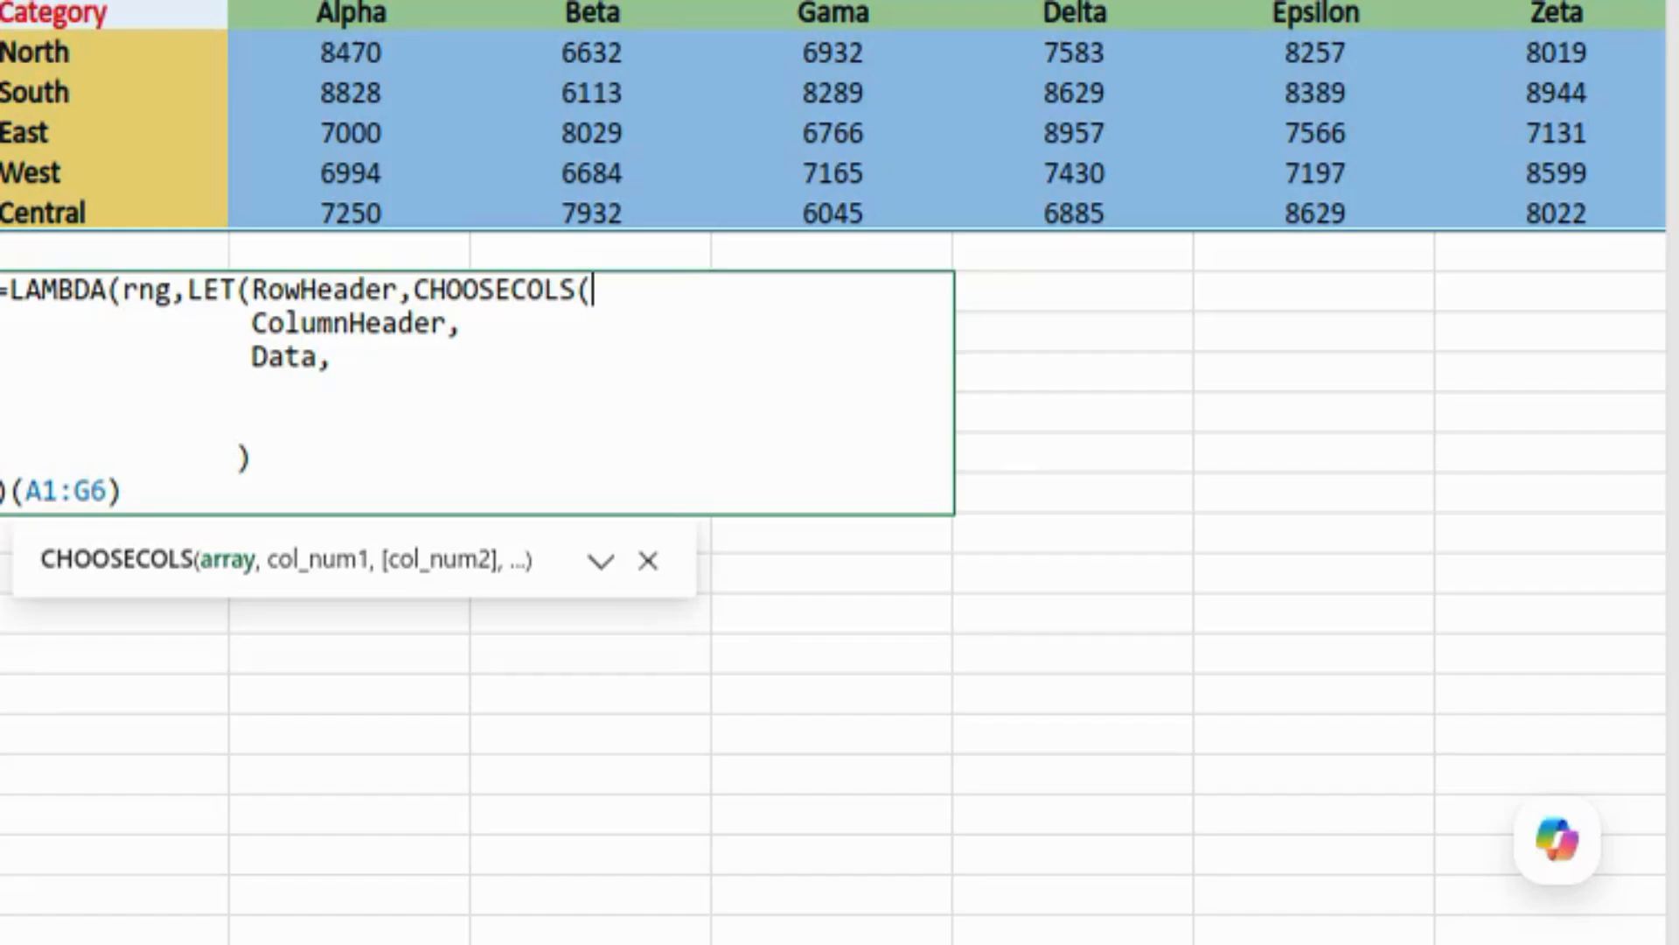
Step: Define RowHeader as DROP(CHOOSECOLS(rng,1),1), the first column without its header
{"action": "type", "text": "rng,1"}
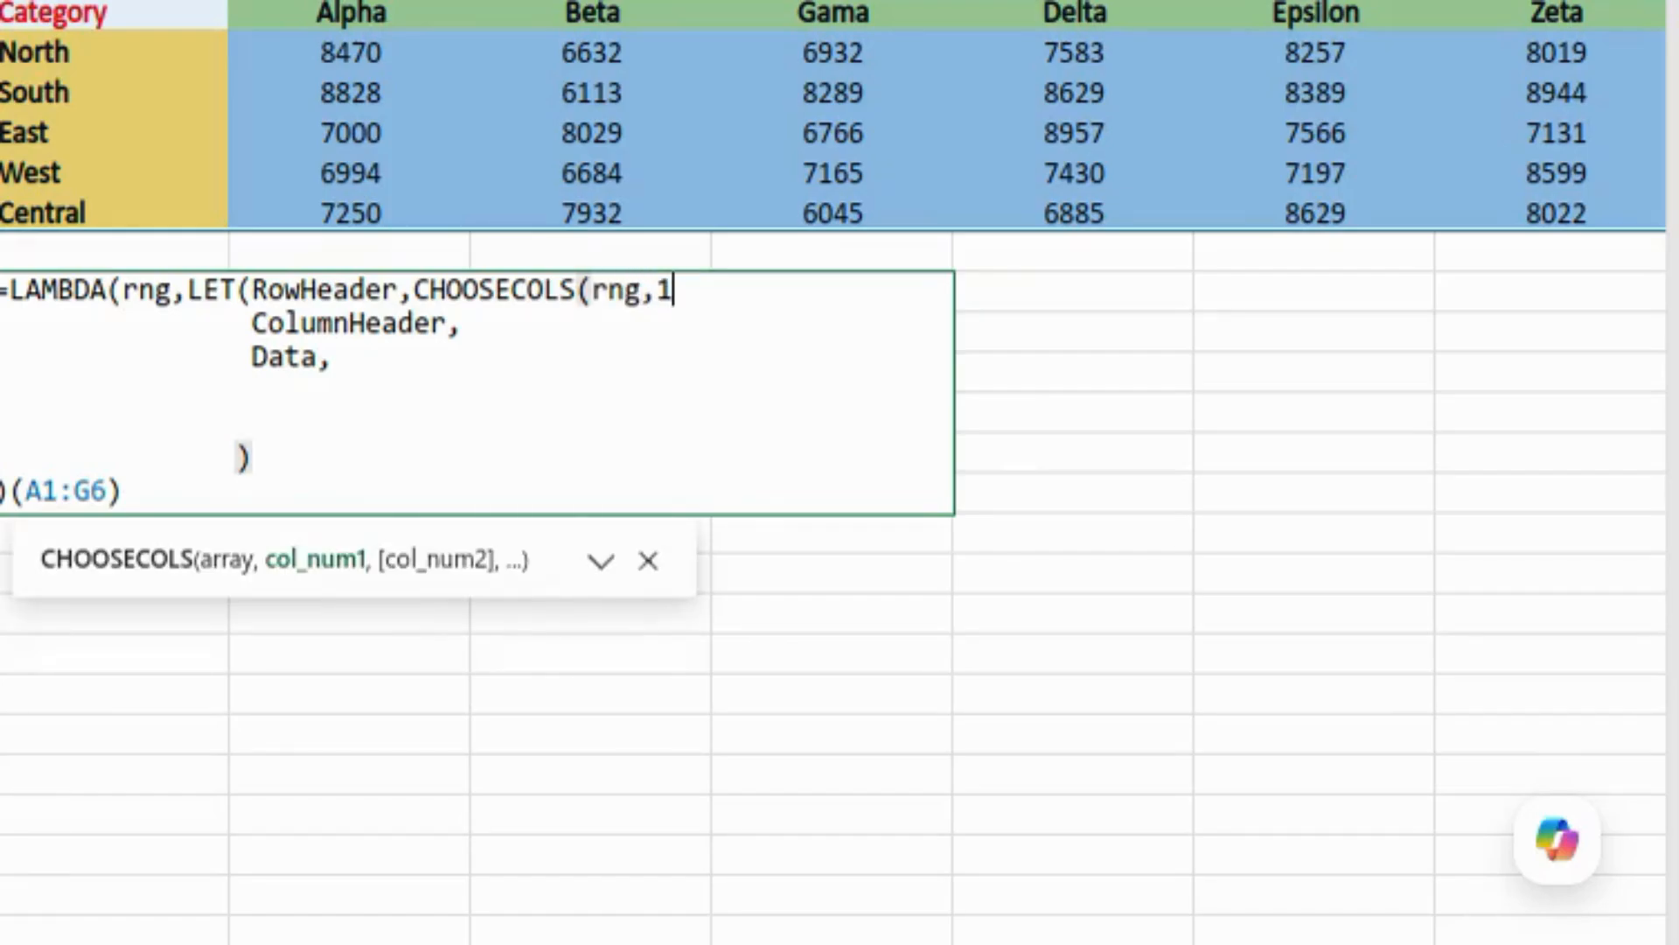
{"action": "type", "text": ")"}
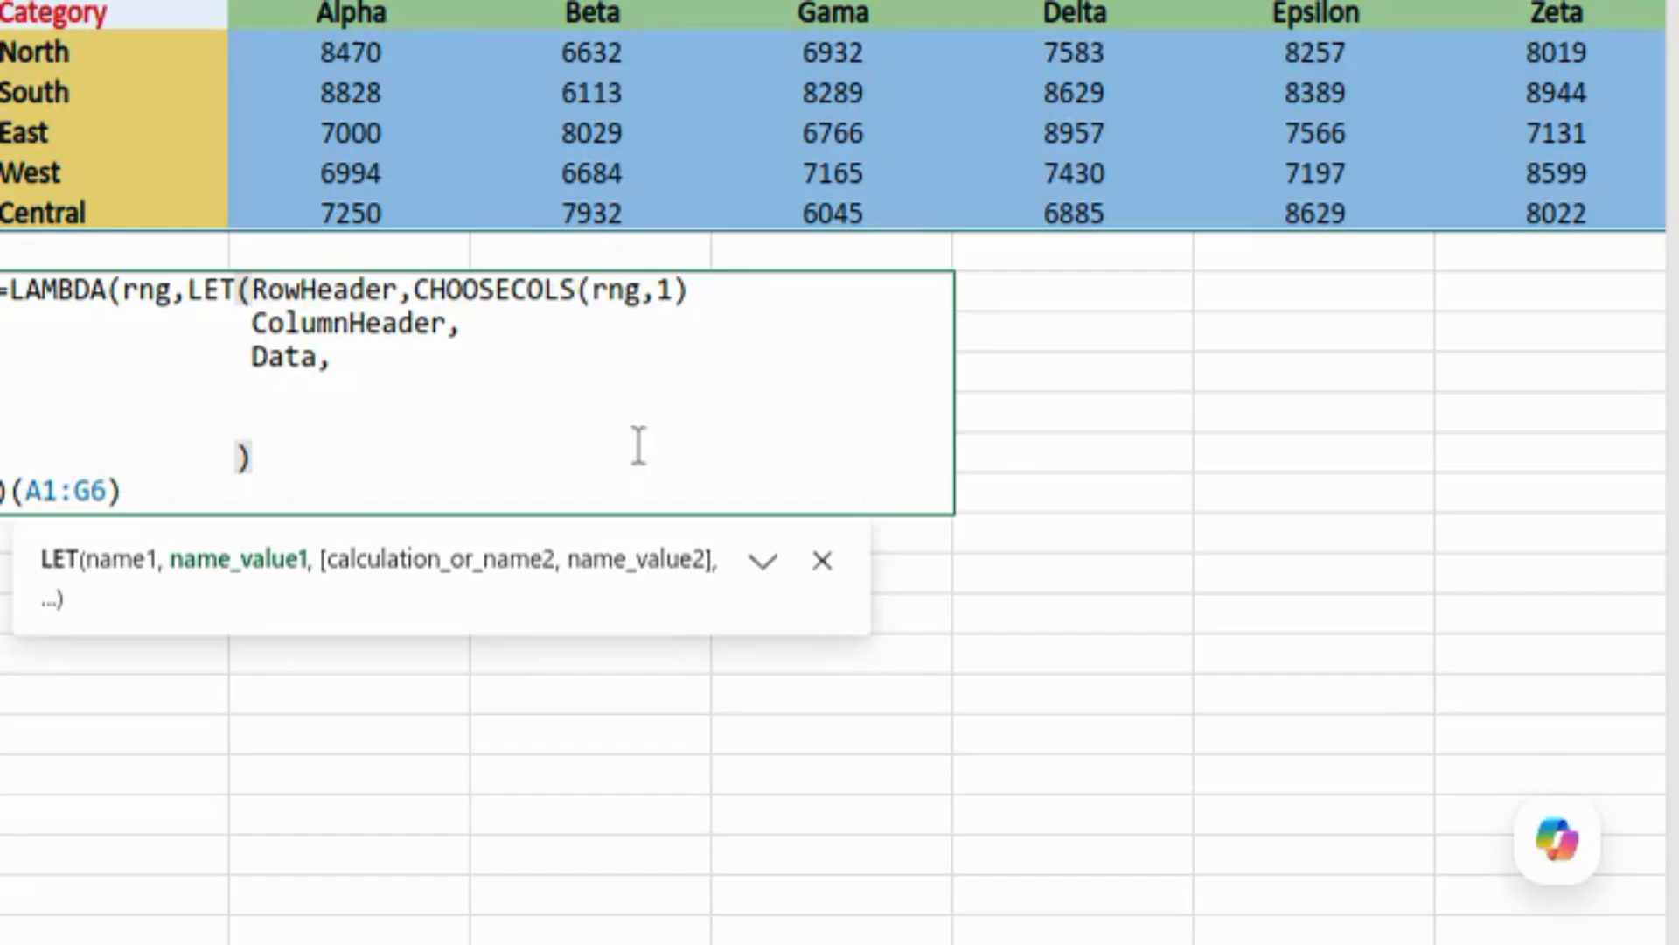
{"action": "left_click", "coordinate": [418, 290]}
{"action": "type", "text": "drop("}
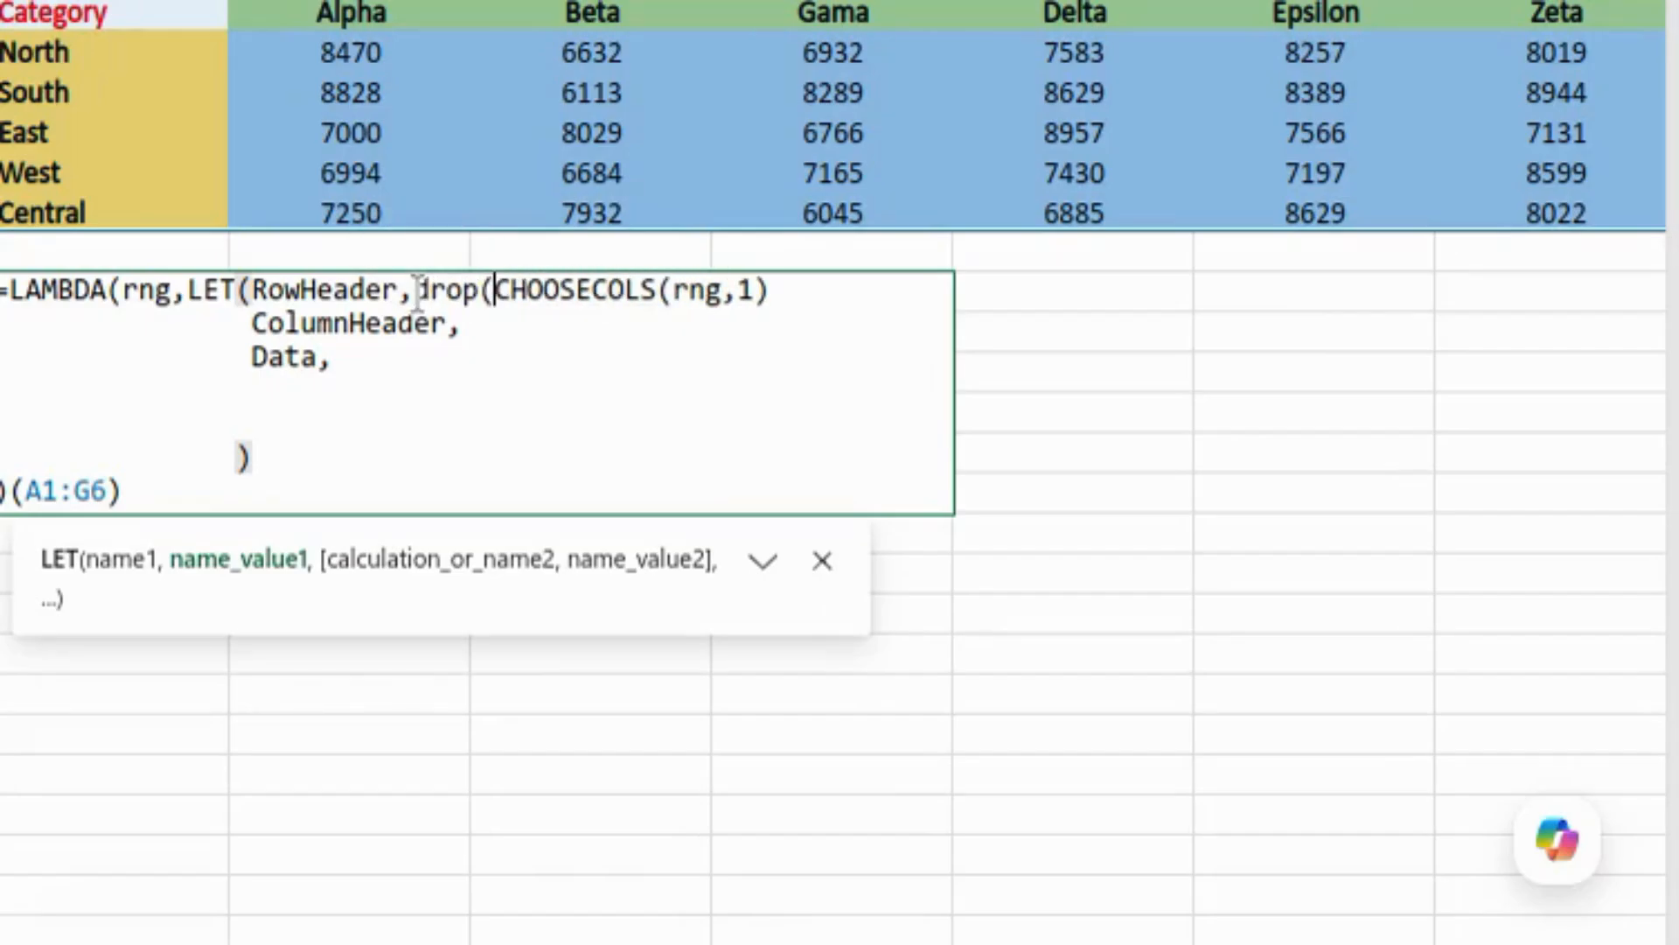
{"action": "left_click", "coordinate": [798, 289]}
{"action": "type", "text": ",1"}
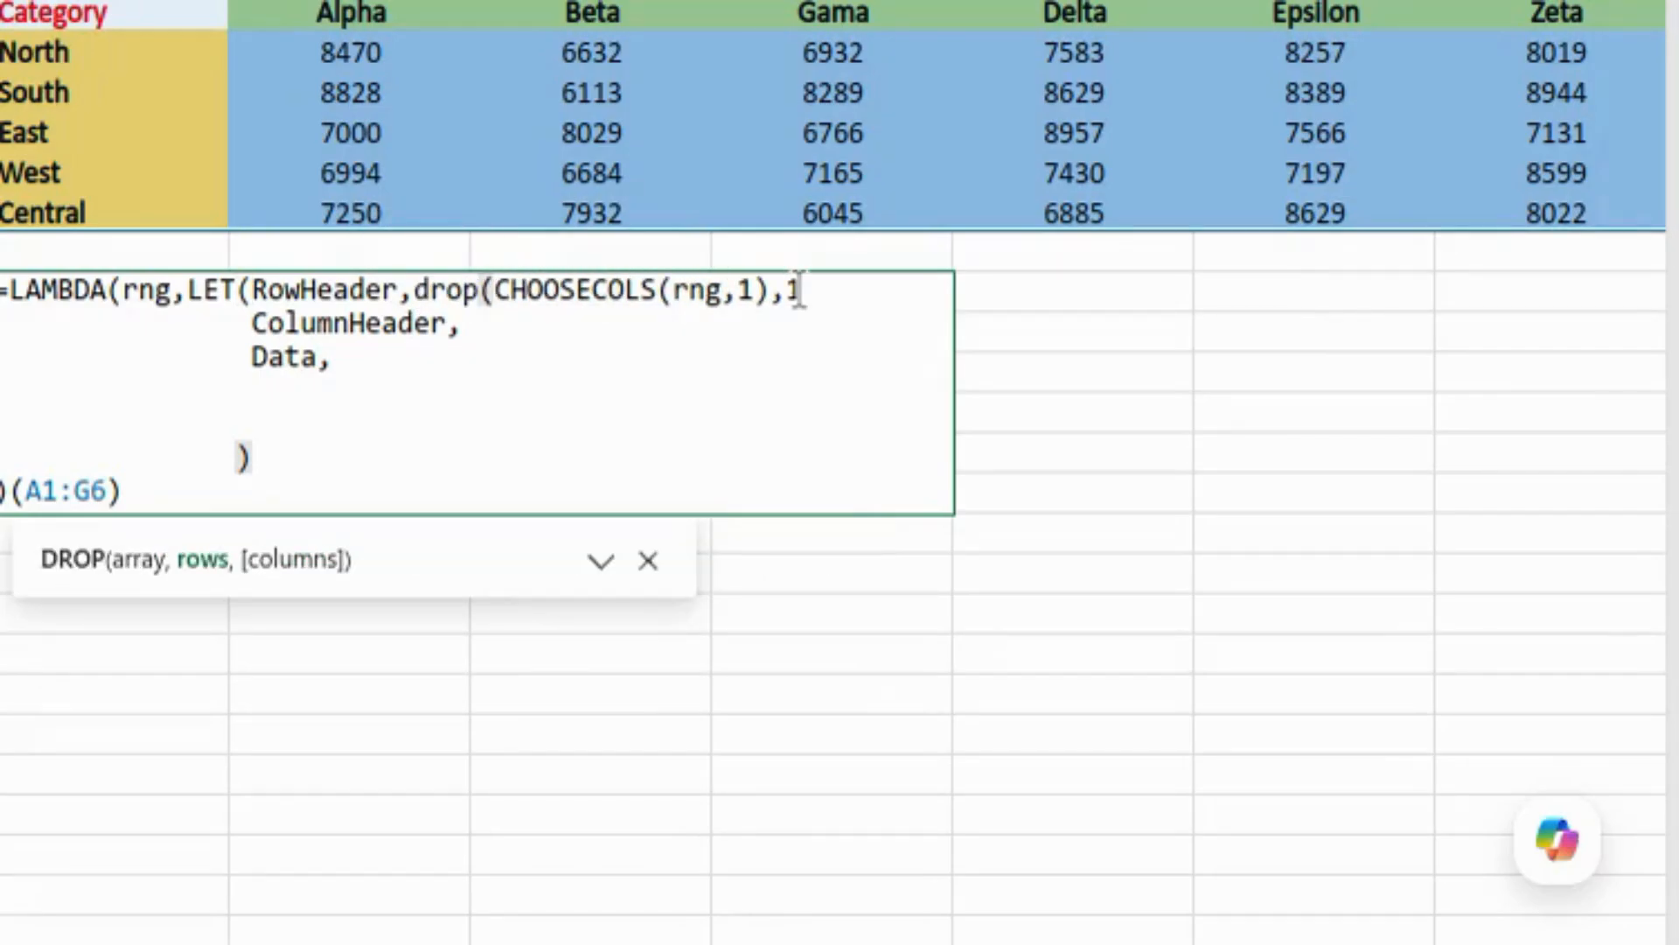
{"action": "type", "text": "),"}
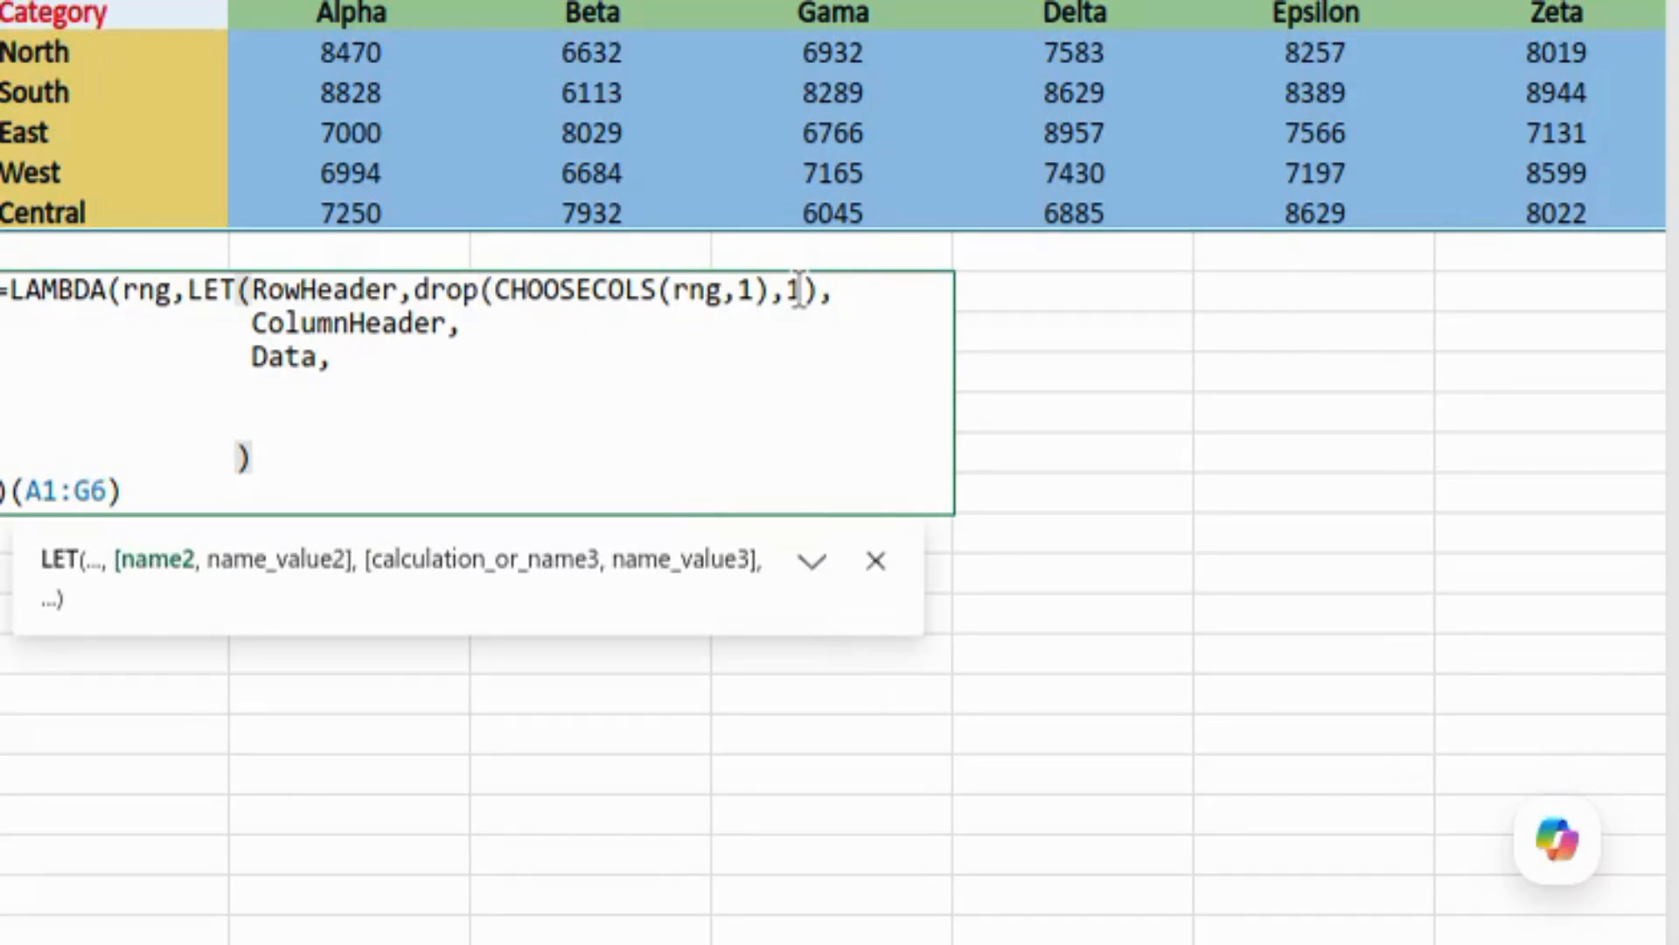
Step: Define ColumnHeader as DROP(CHOOSEROWS(rng,1),,1), the first row without its first cell
{"action": "key", "text": "Down"}
{"action": "type", "text": "CHOOSEROWS("}
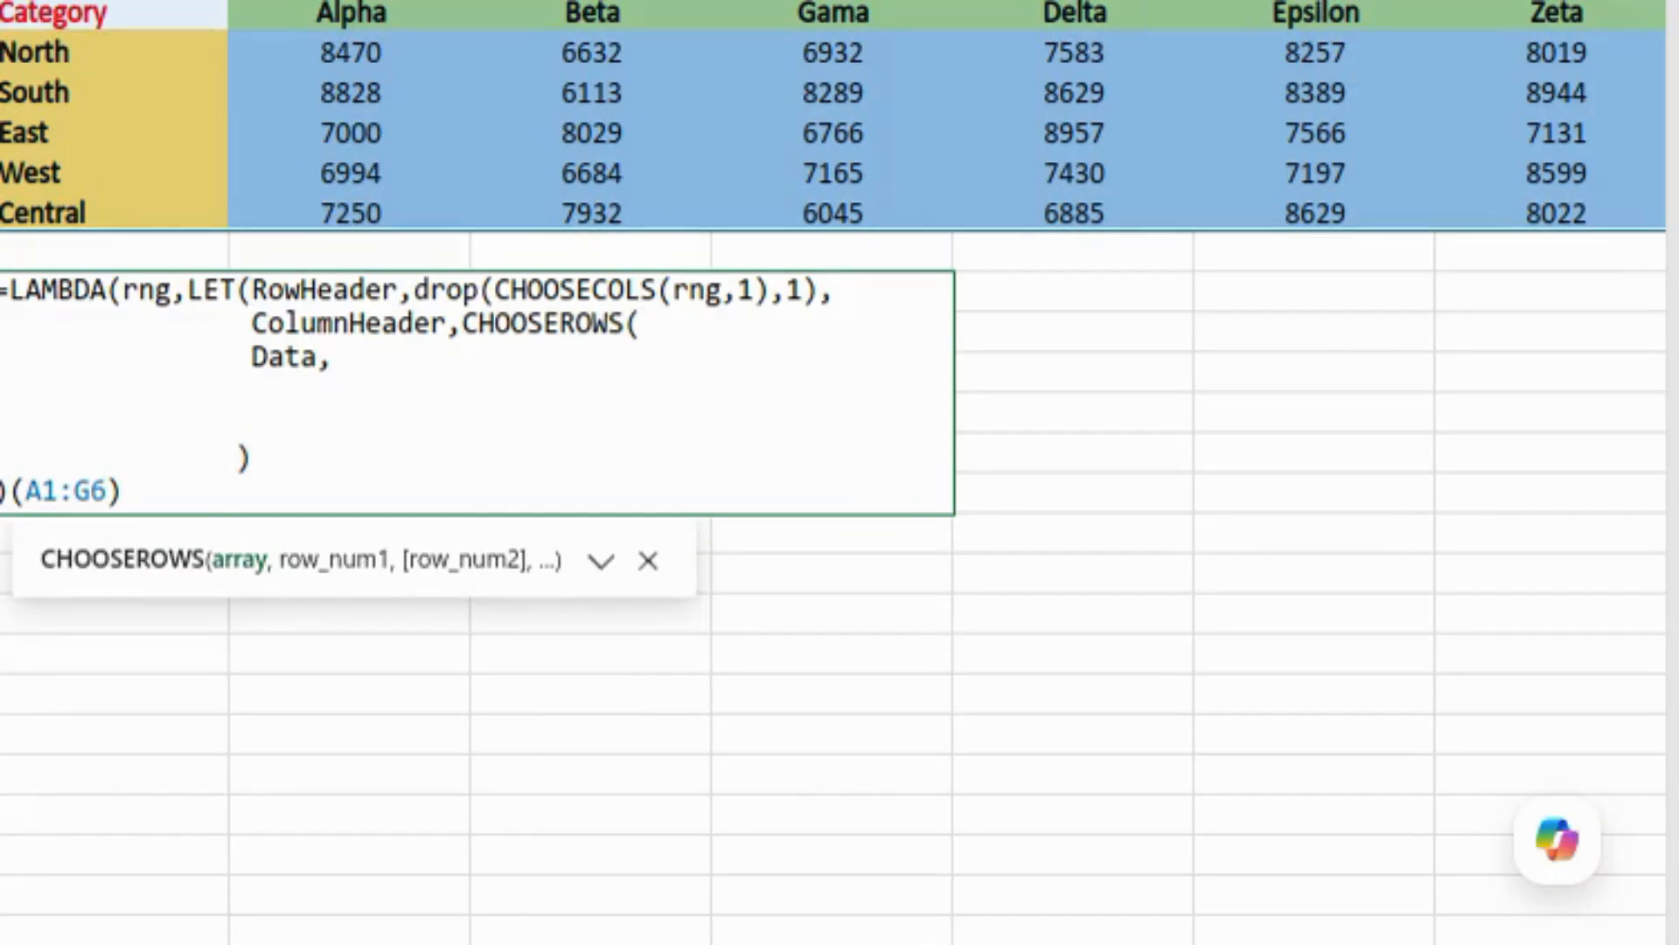
{"action": "type", "text": "rn"}
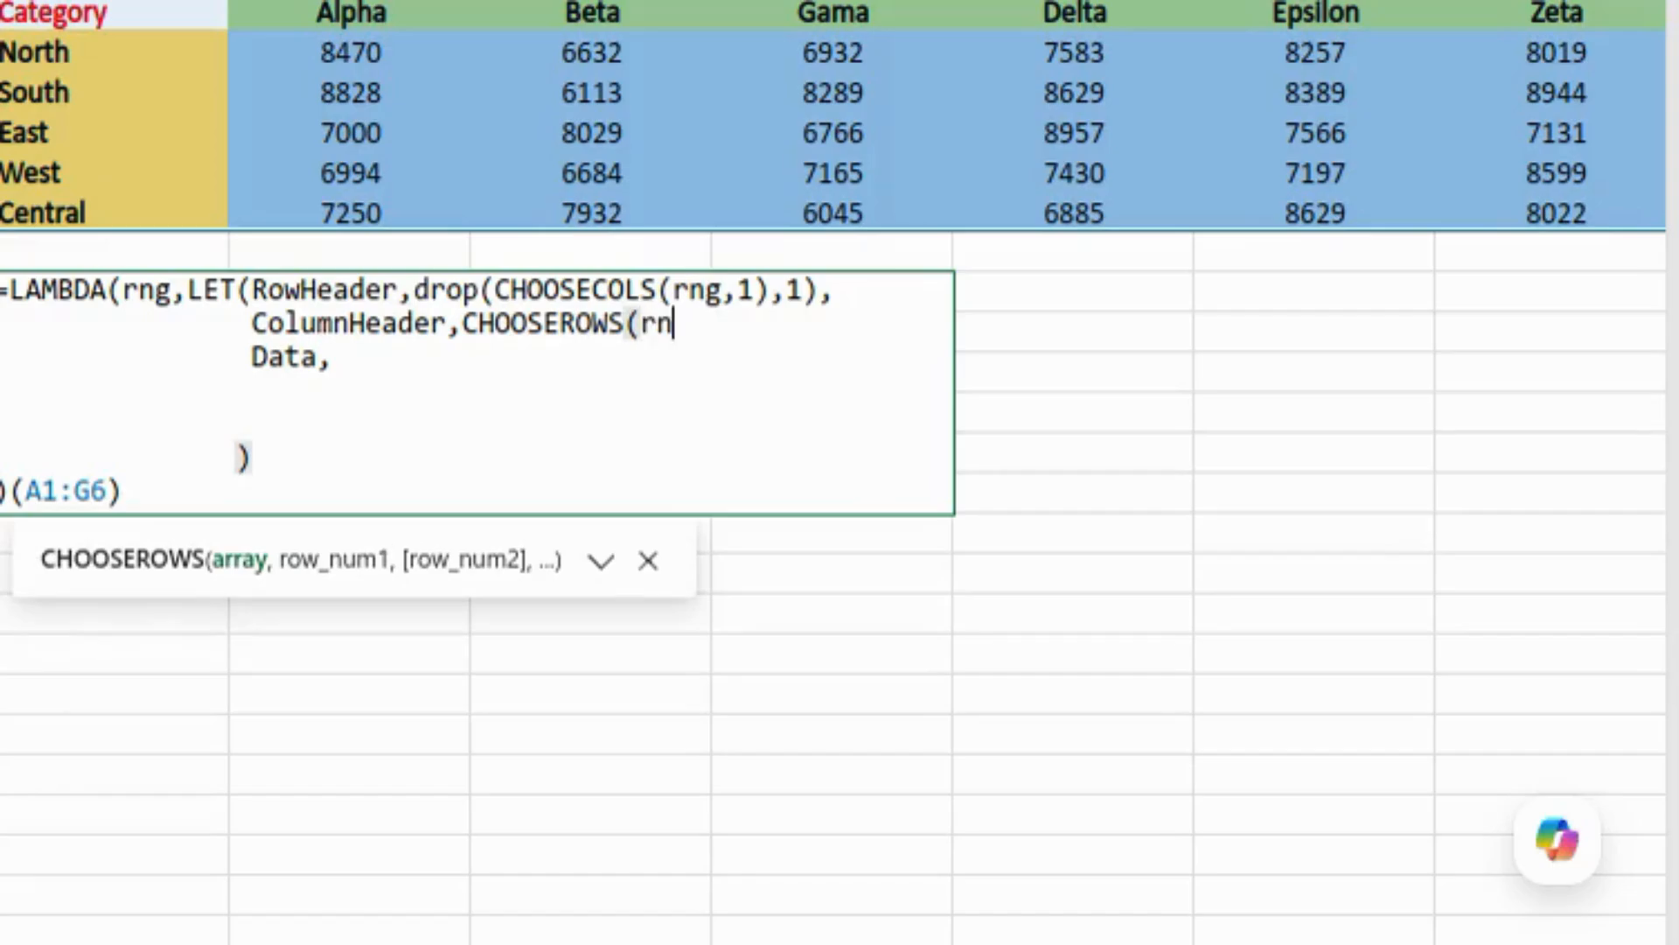
{"action": "type", "text": "g,1)"}
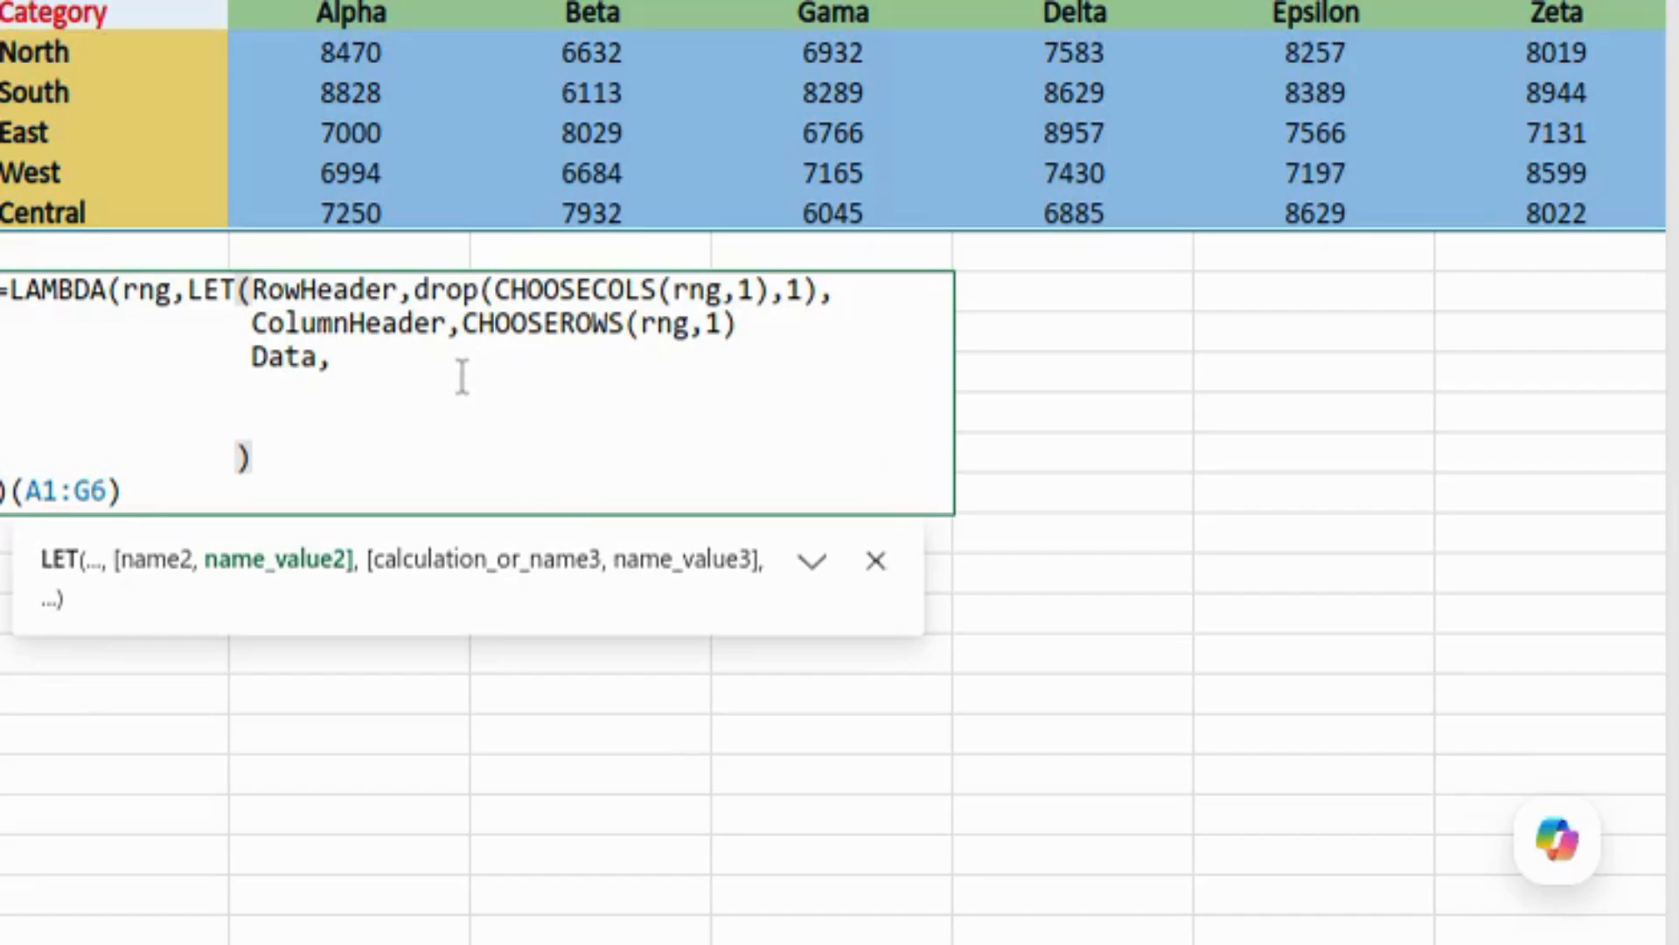
{"action": "left_click", "coordinate": [461, 324]}
{"action": "type", "text": "Drop("}
{"action": "left_click", "coordinate": [851, 324]}
{"action": "type", "text": ","}
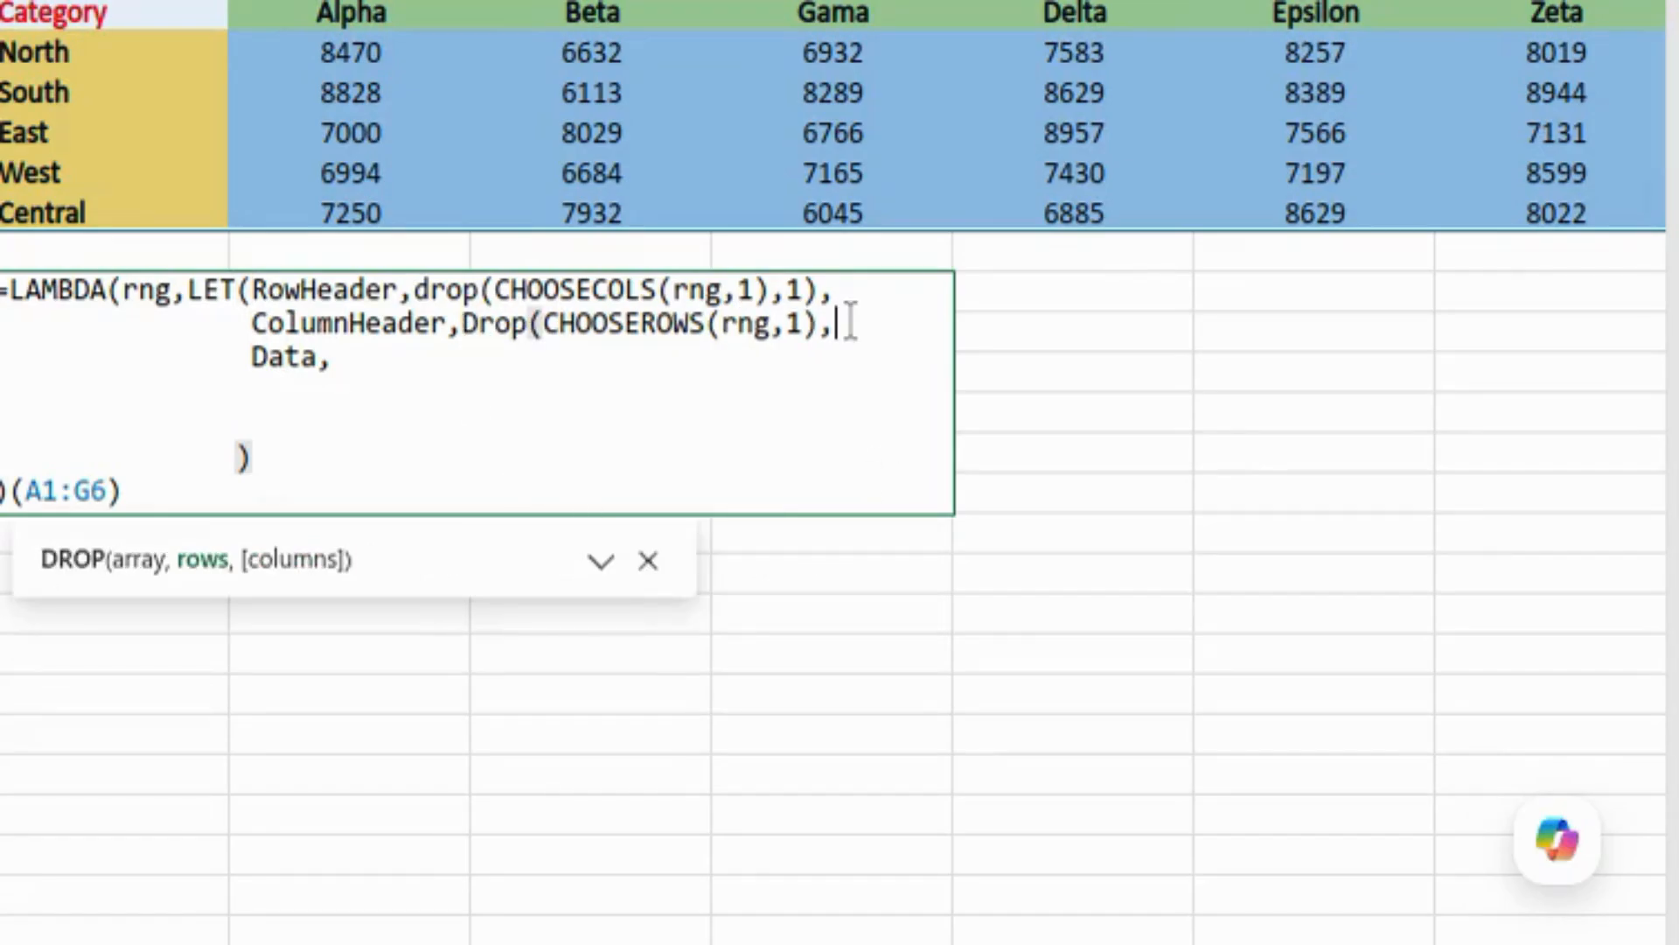
{"action": "type", "text": ","}
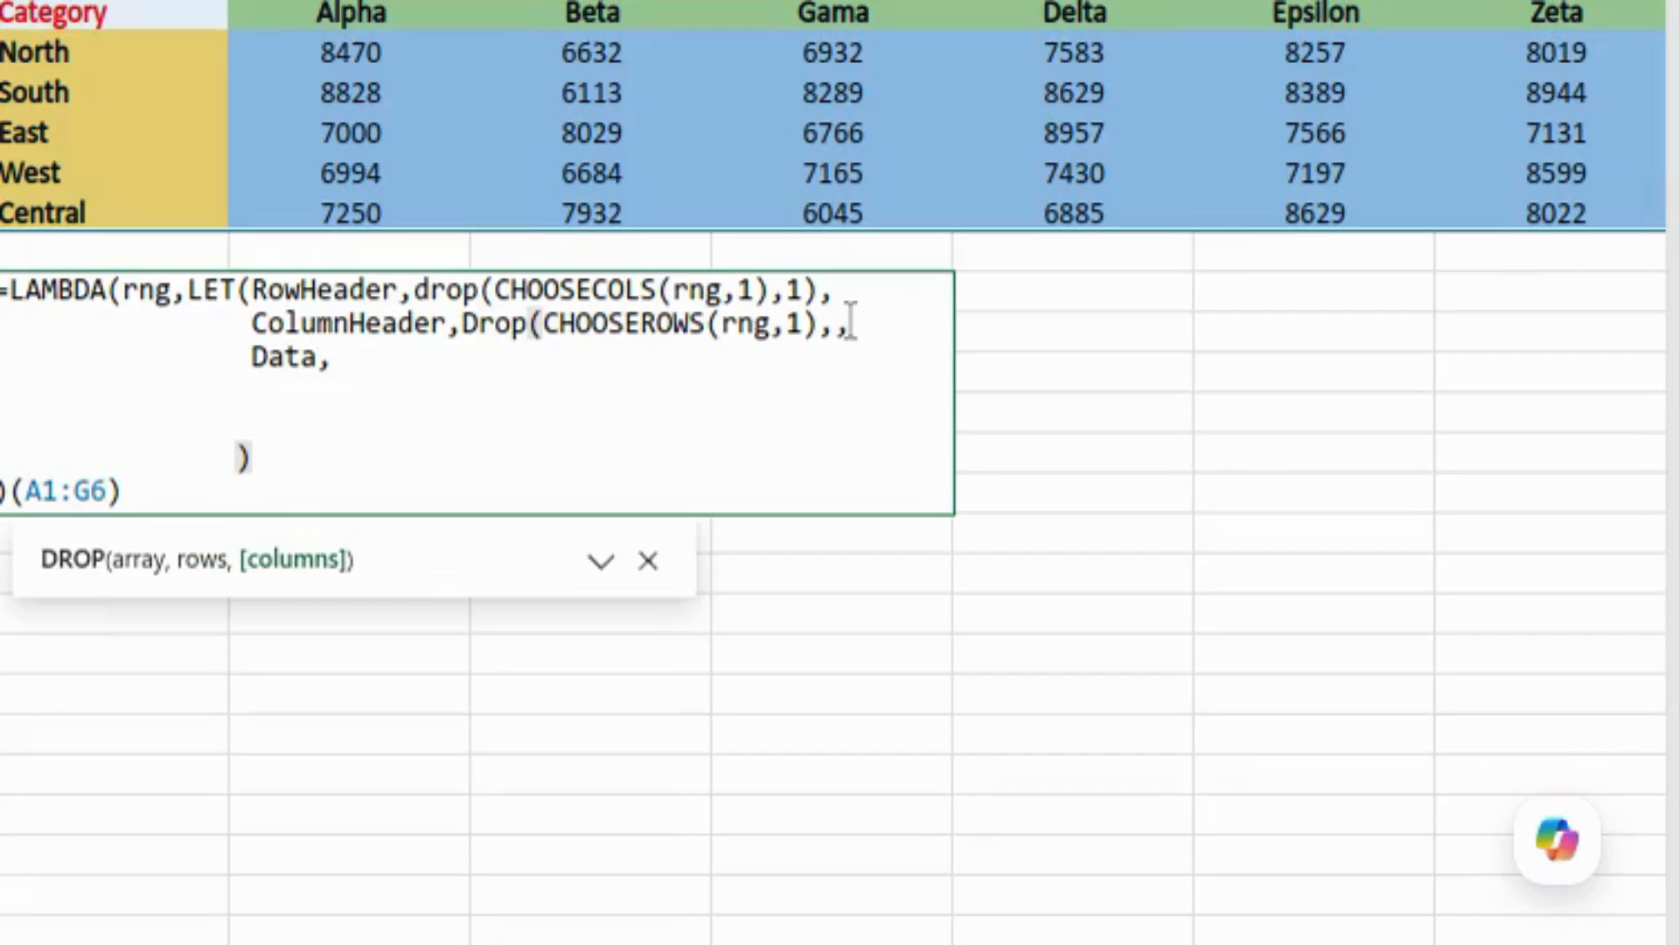
{"action": "type", "text": "1)"}
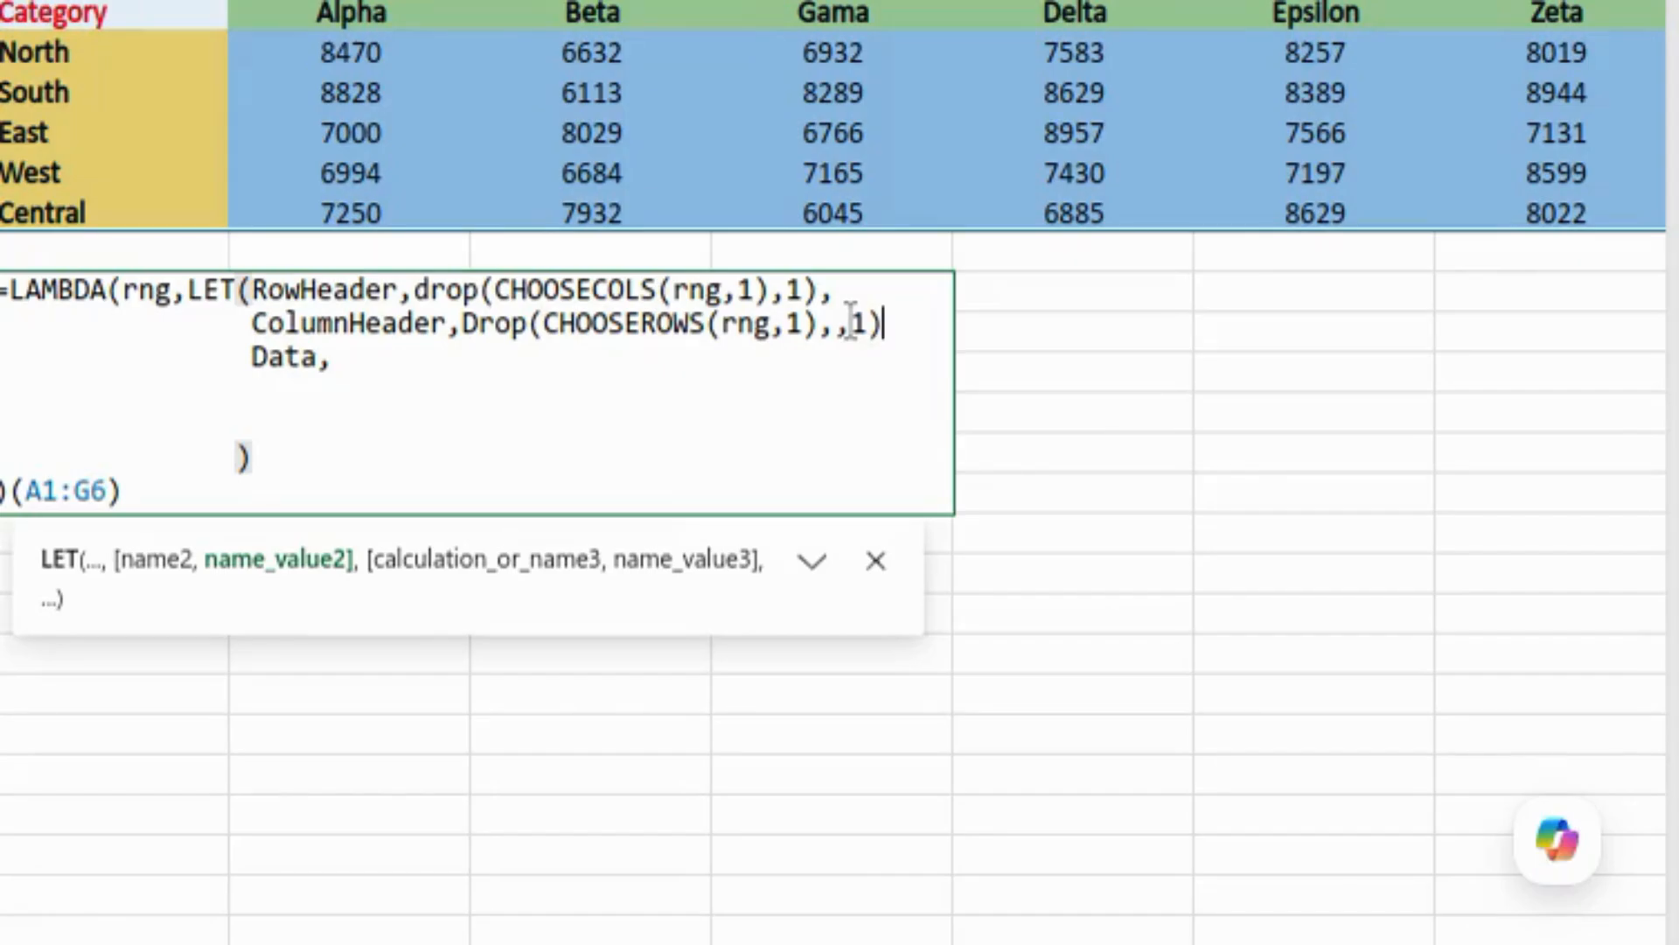
Step: Close the ColumnHeader definition and define Data as DROP(rng,1,1)
{"action": "type", "text": ","}
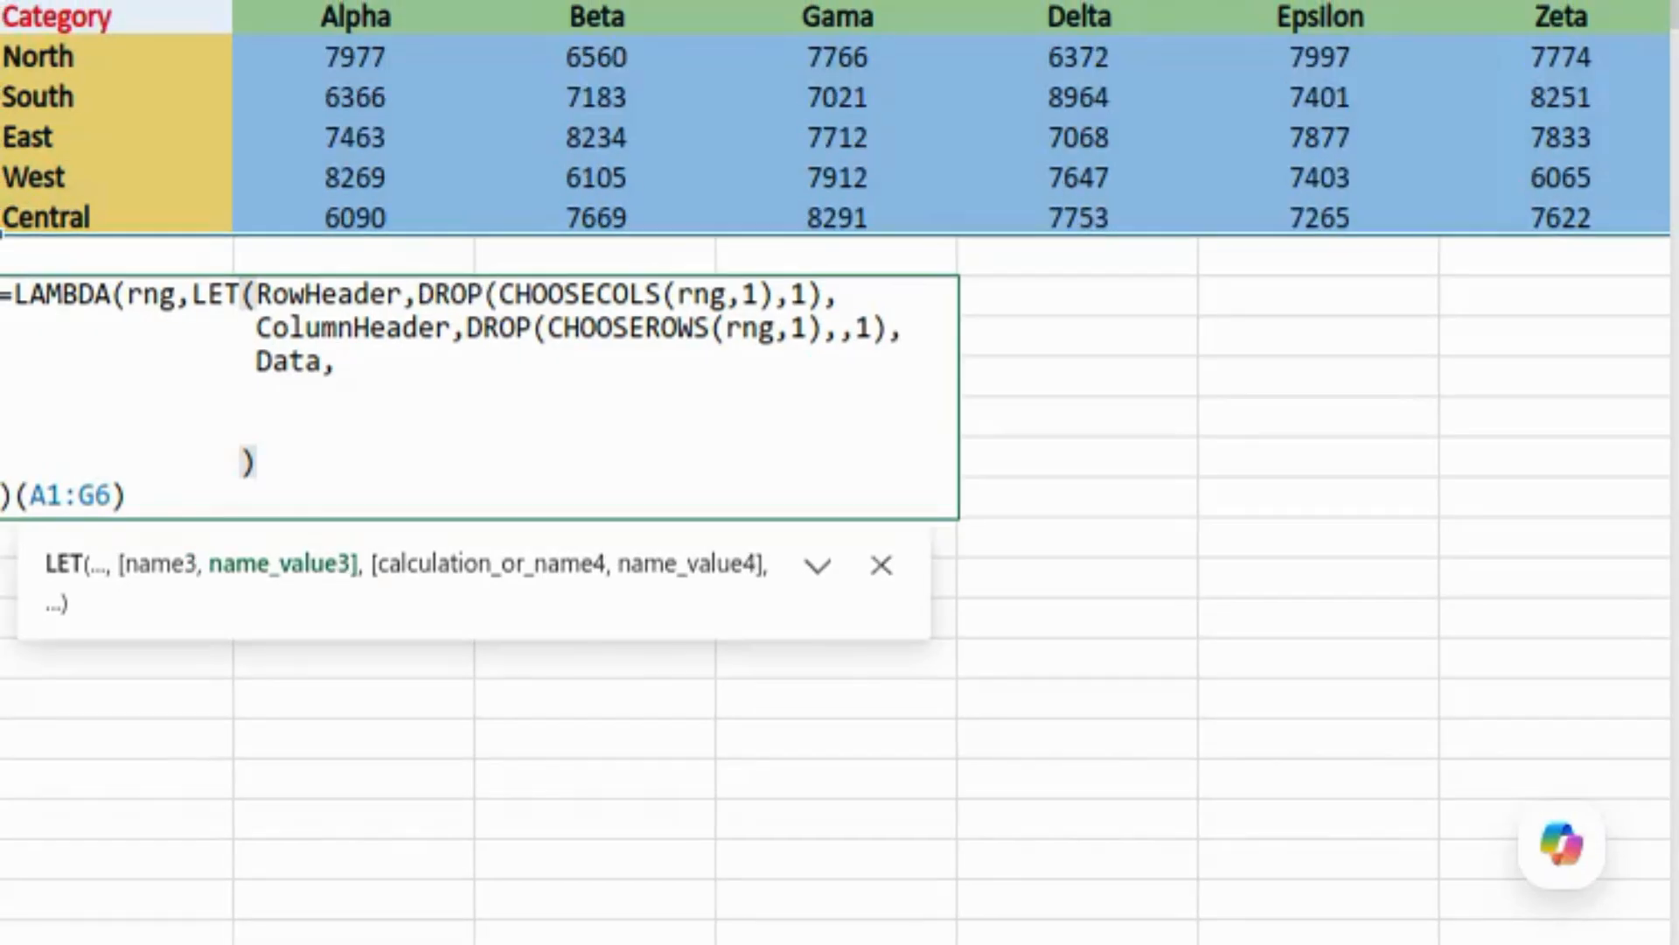
{"action": "type", "text": "drop"}
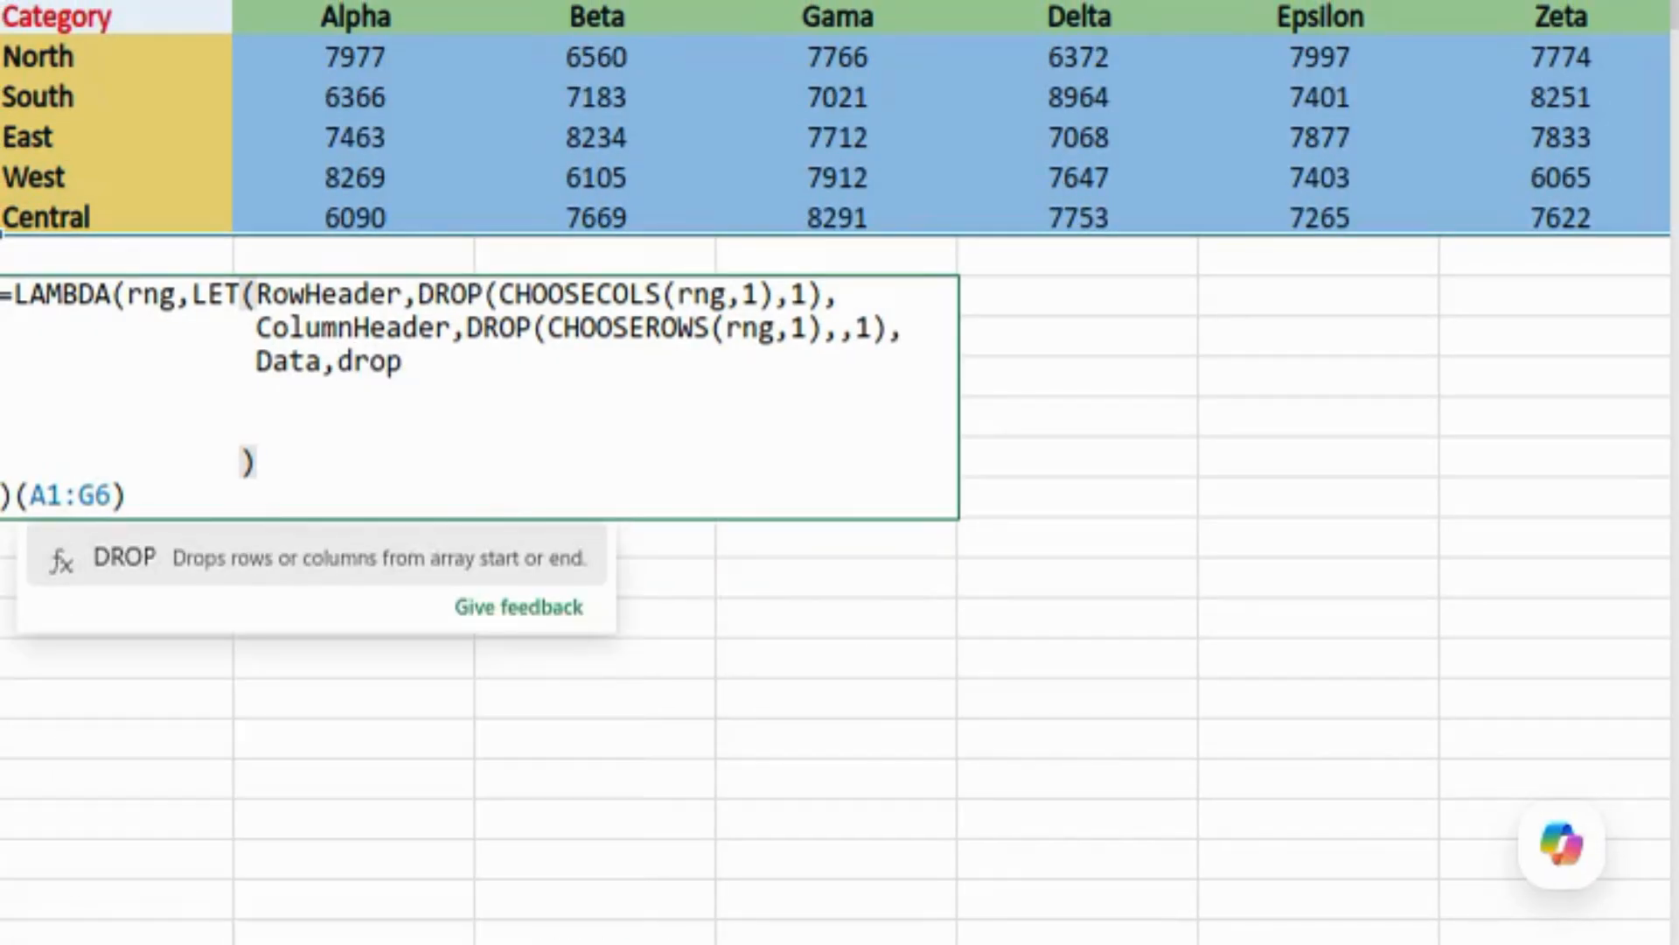
{"action": "type", "text": "(rng"}
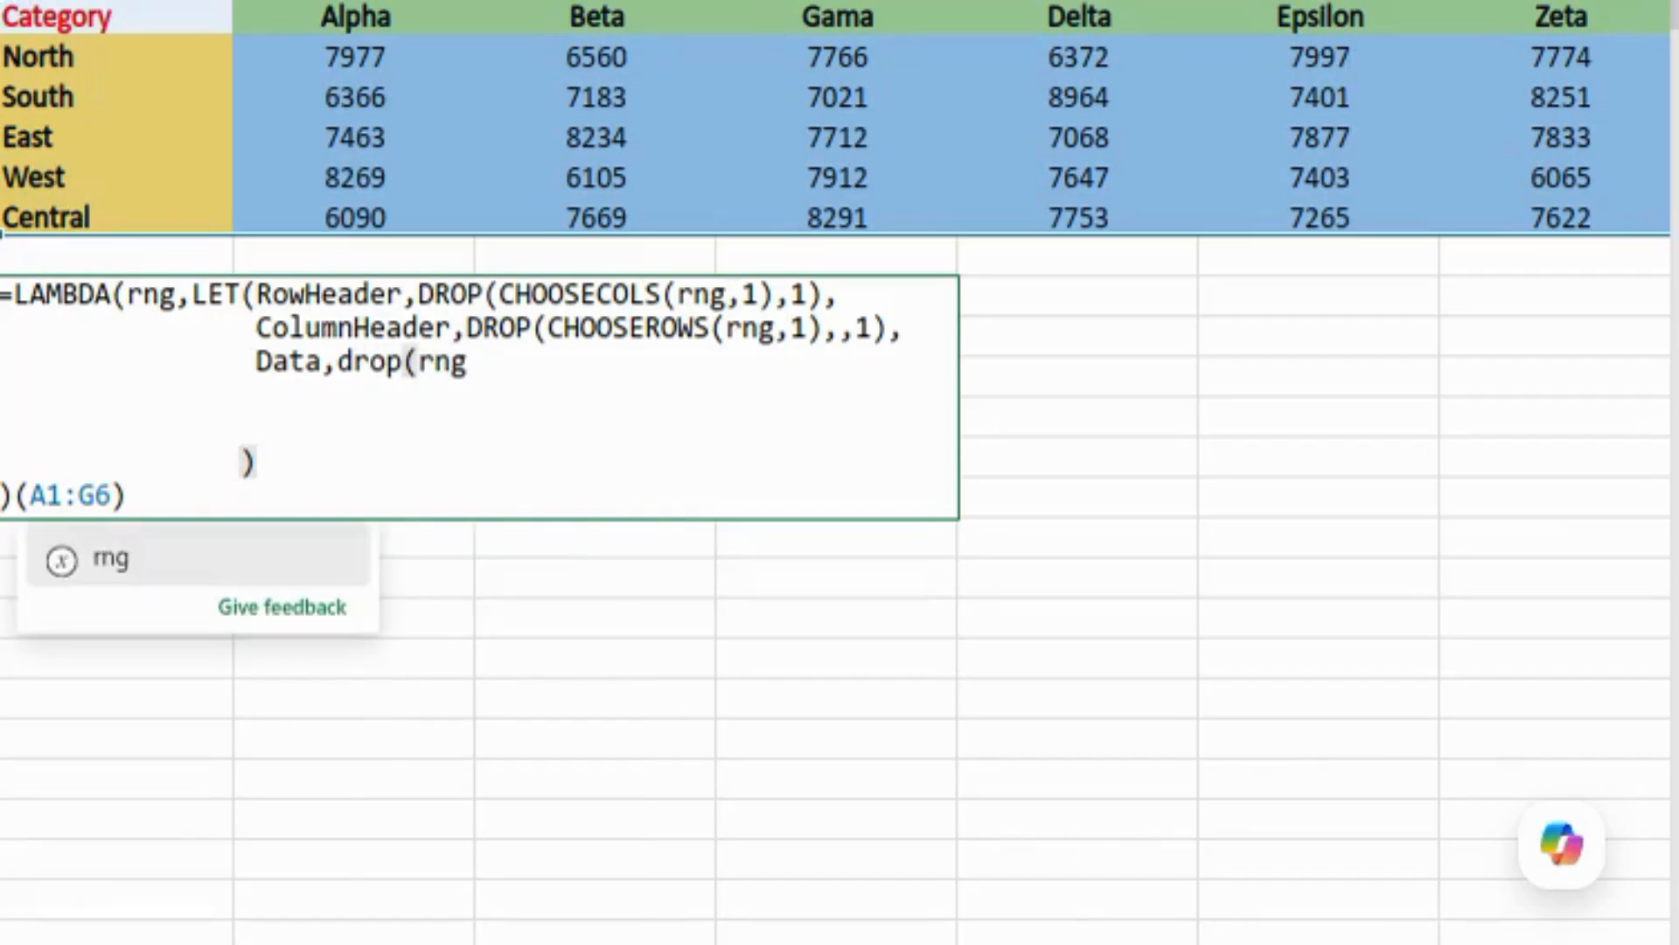
{"action": "type", "text": ",1,1"}
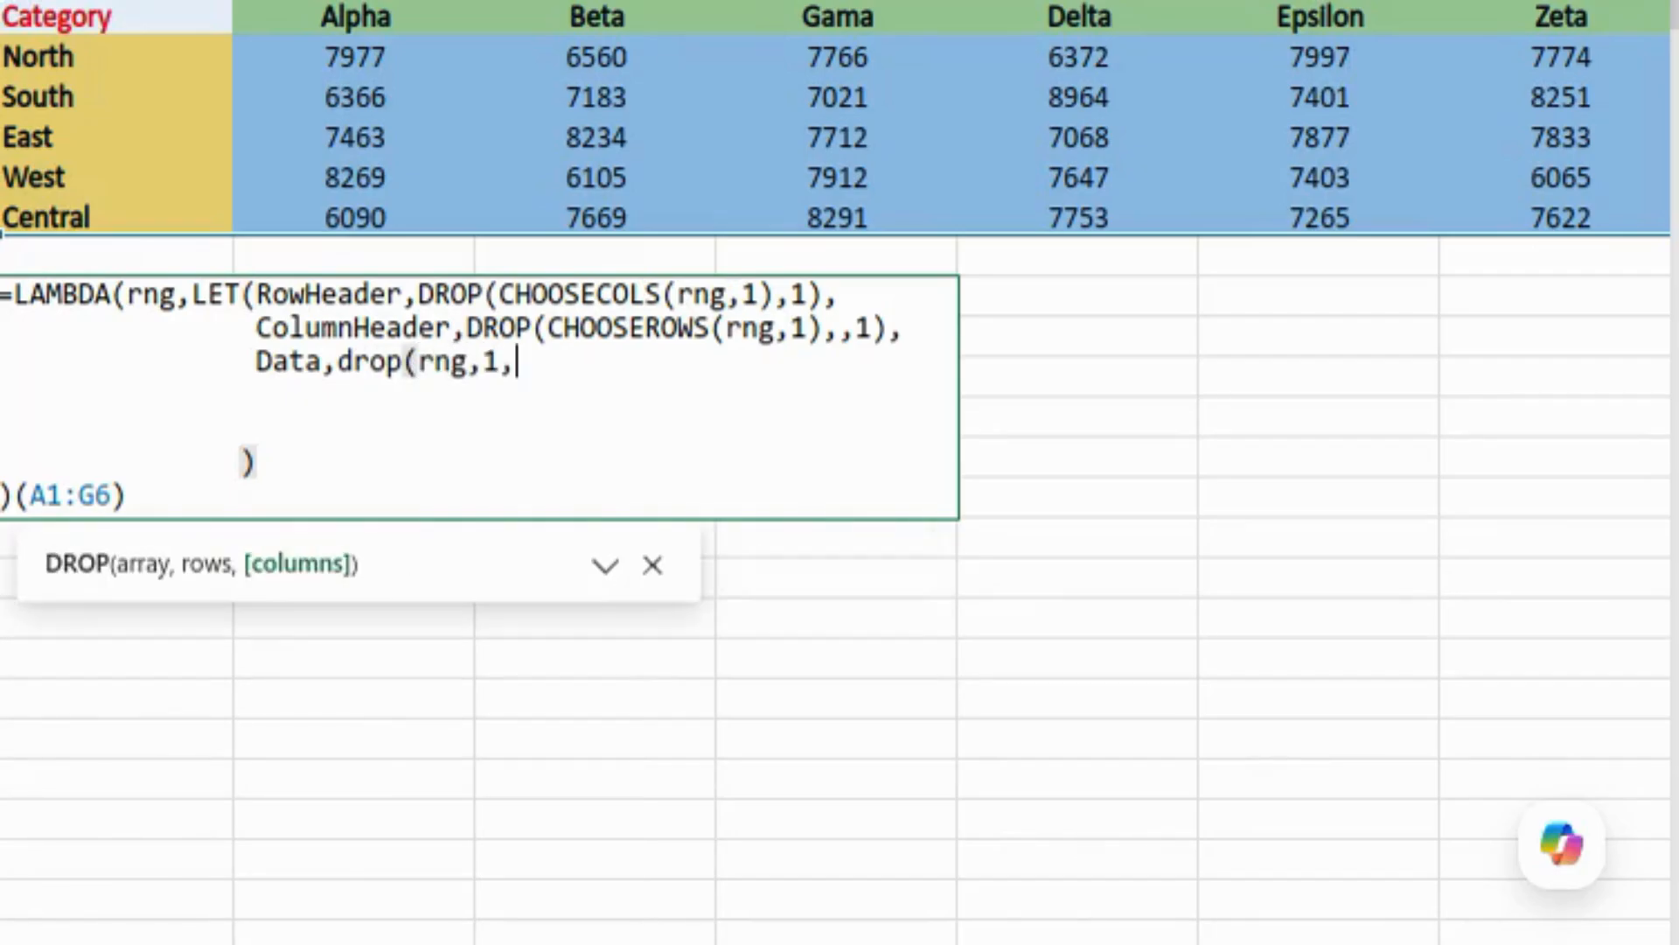
{"action": "type", "text": "),"}
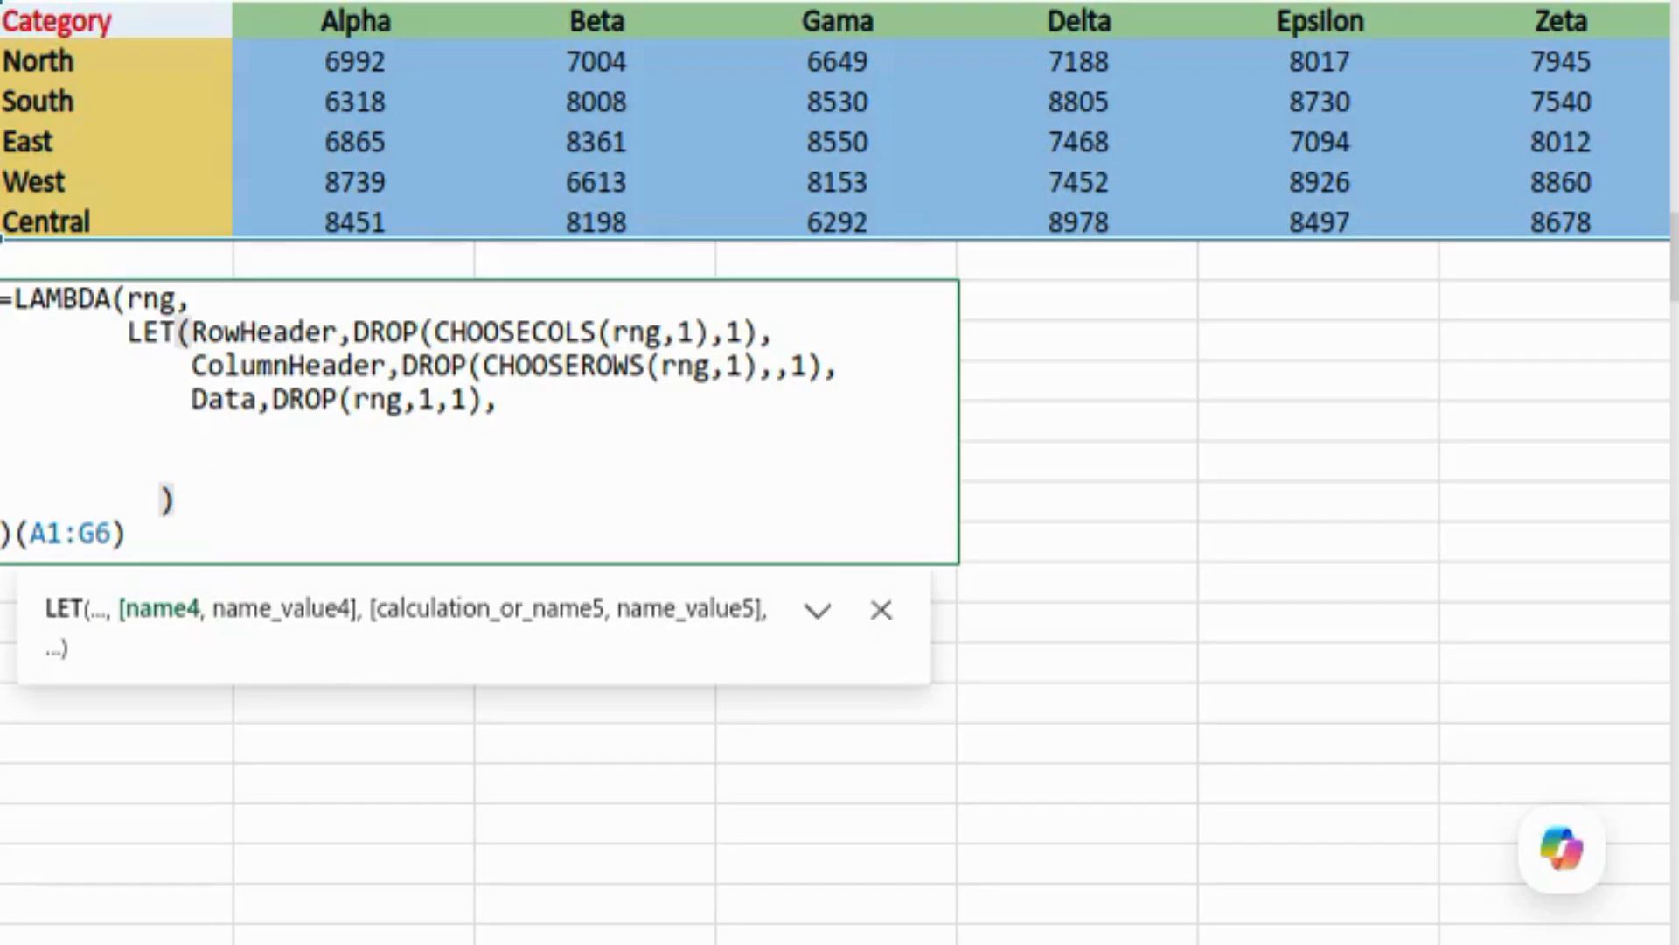
Step: Add a REDUCE over ColumnHeader, seeded with the pasted Row/Column/Value header stack
{"action": "type", "text": "reduc"}
{"action": "key", "text": "Tab"}
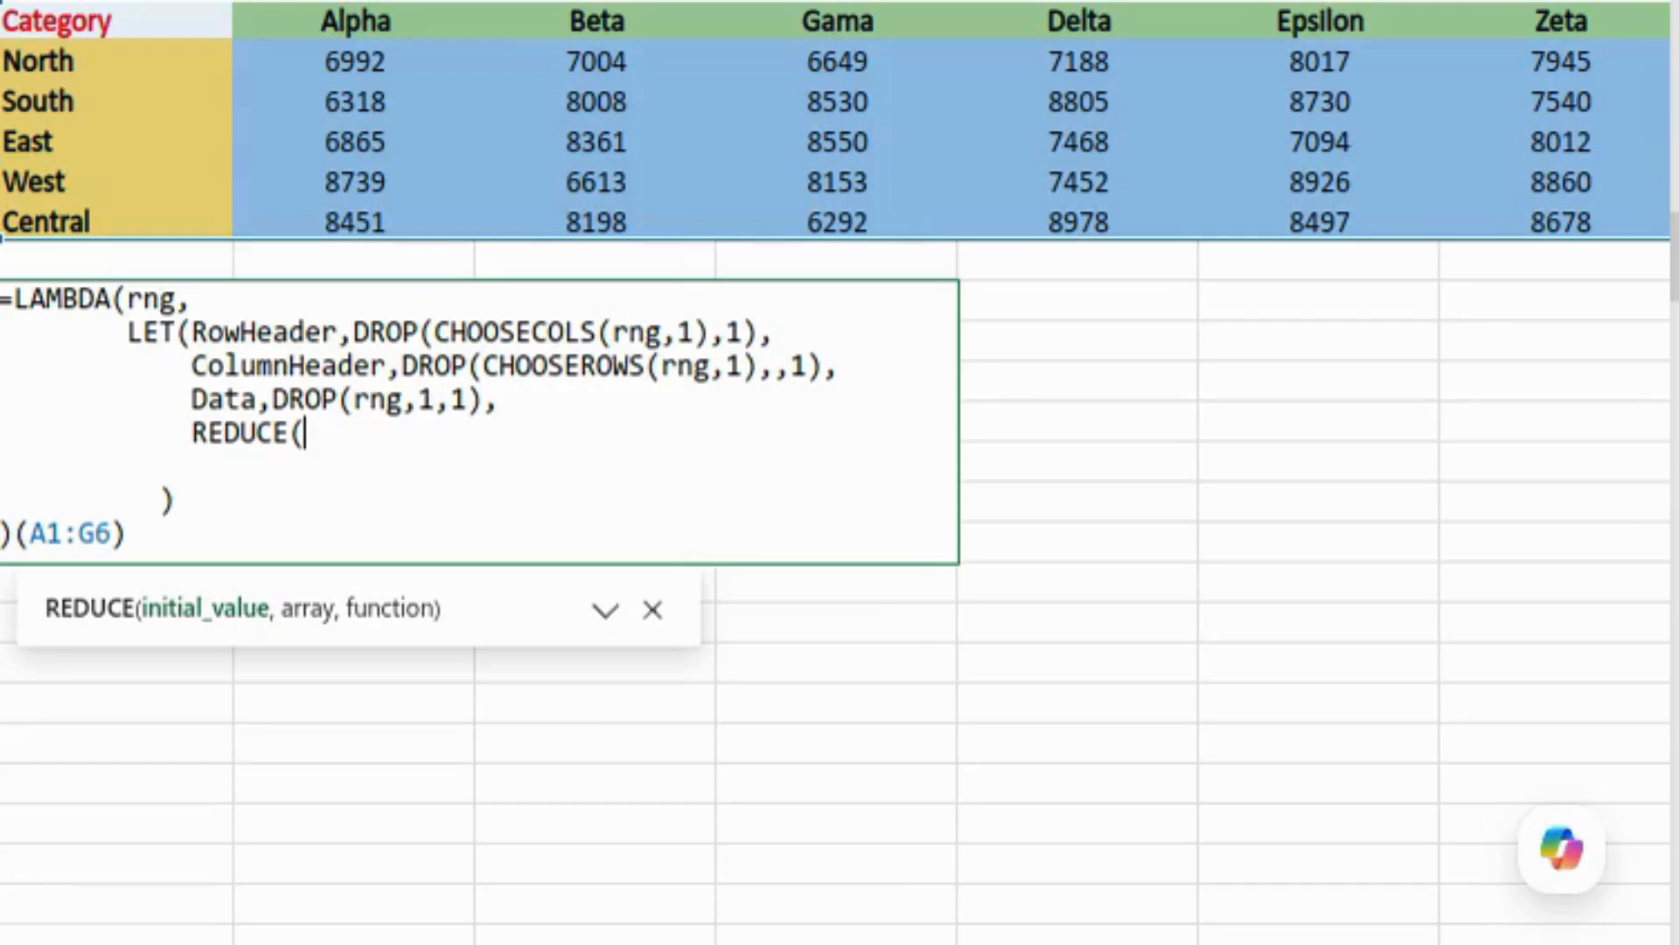
{"action": "key", "text": "ctrl+v"}
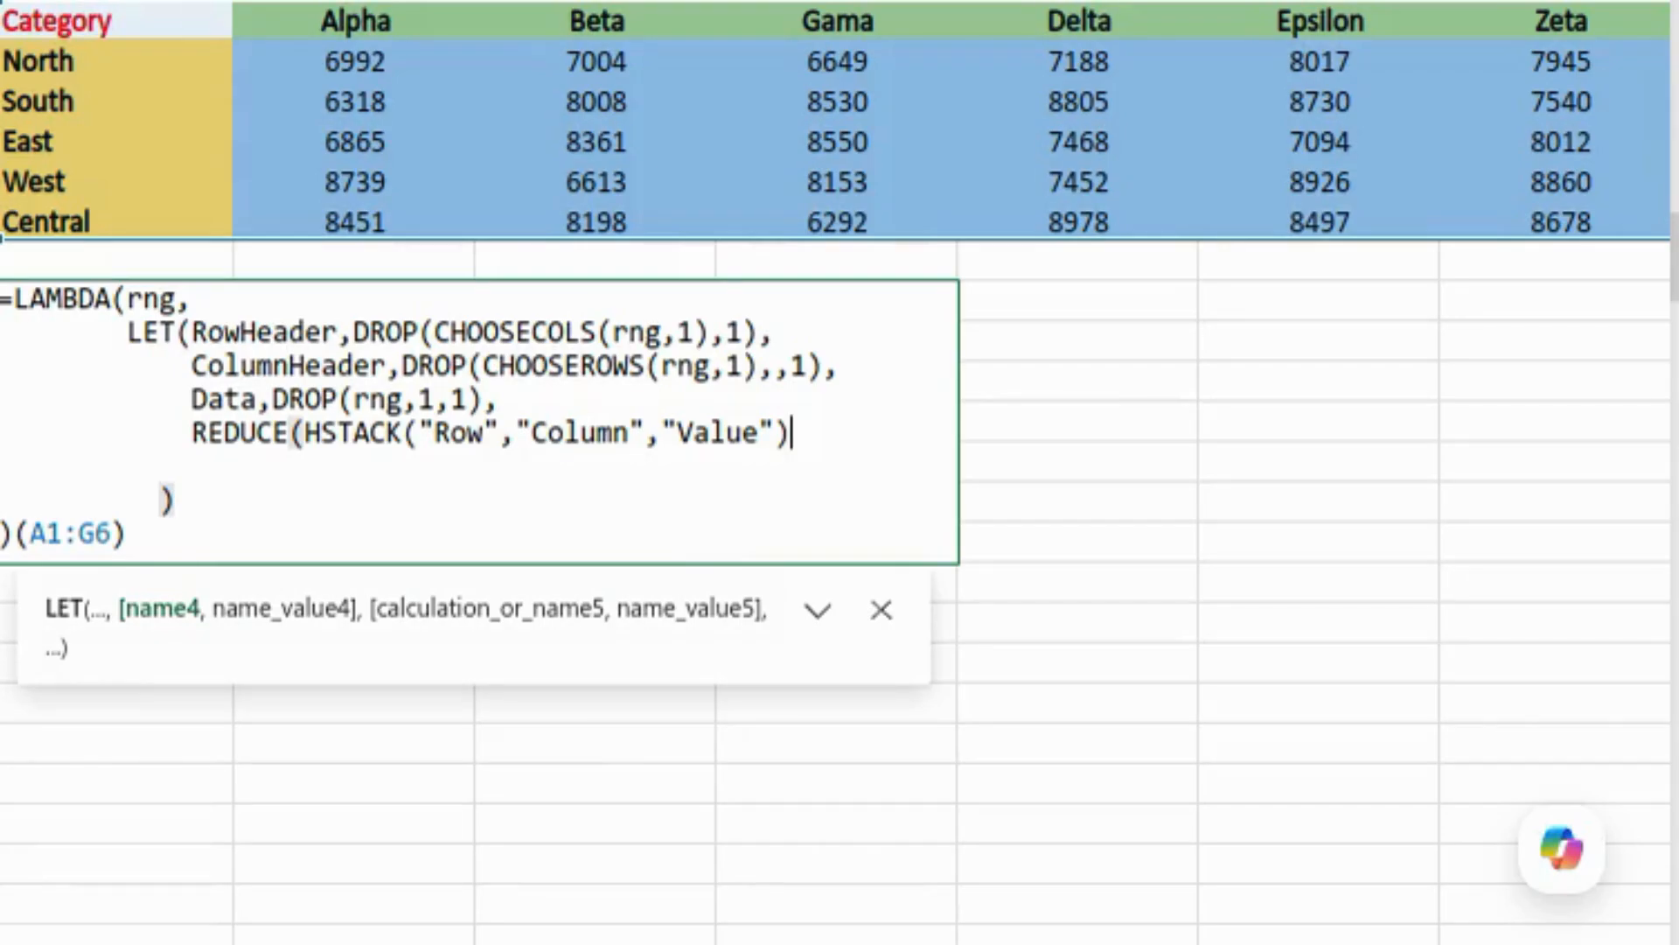
{"action": "type", "text": ","}
{"action": "left_click", "coordinate": [305, 466]}
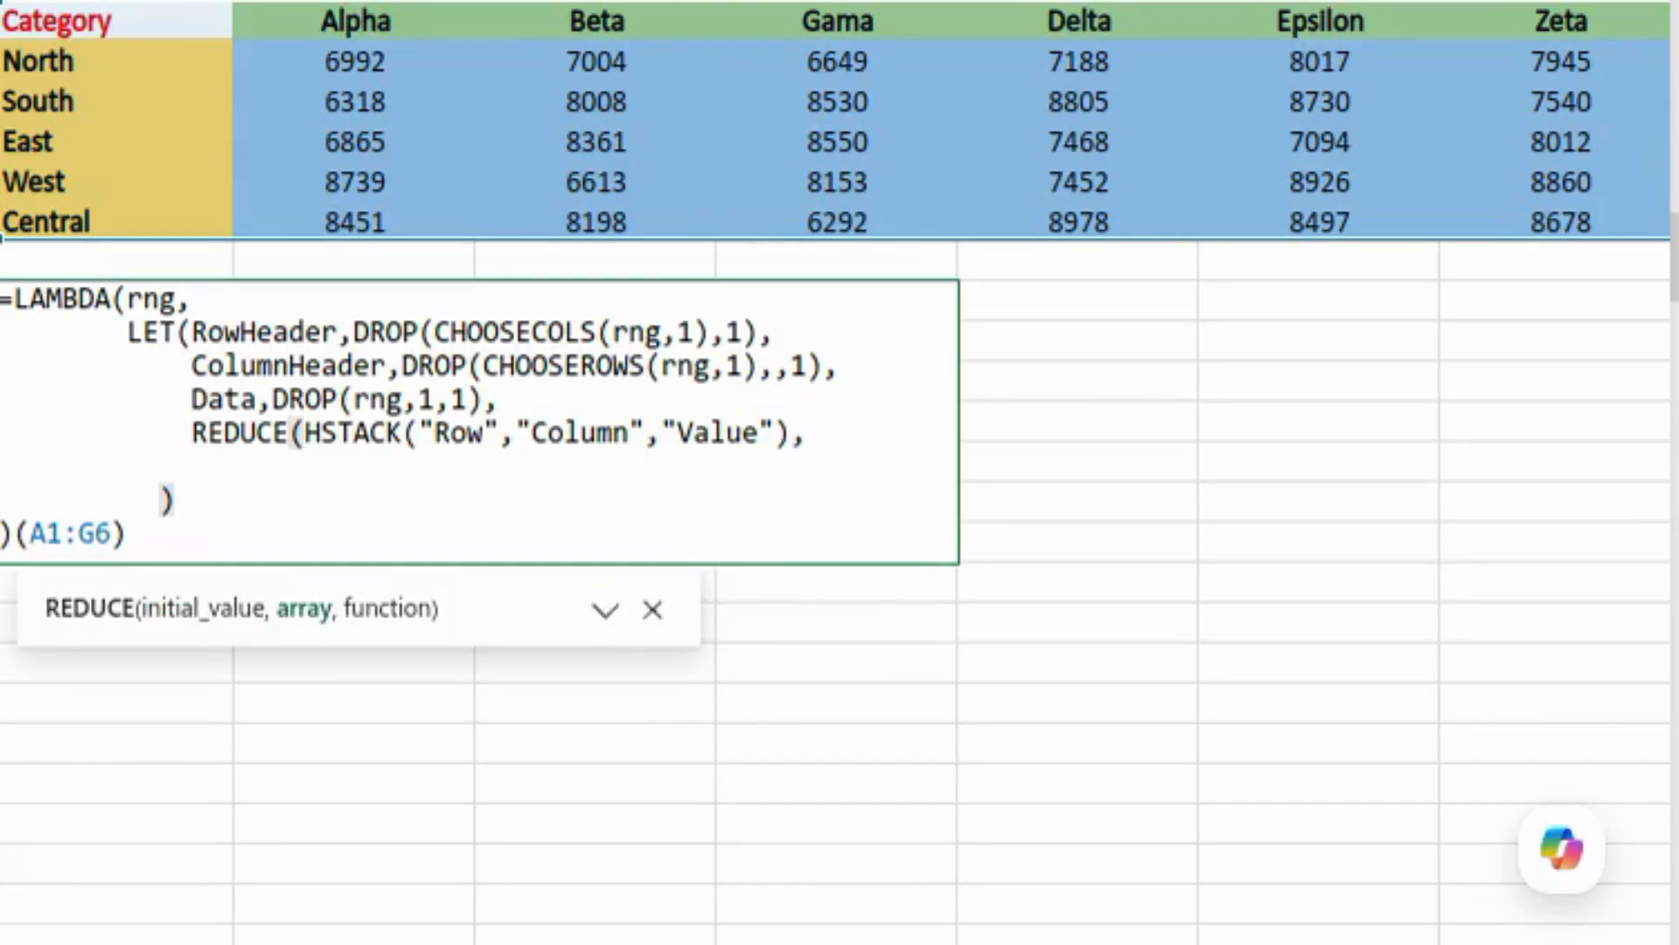
{"action": "type", "text": "ColumnHeader,"}
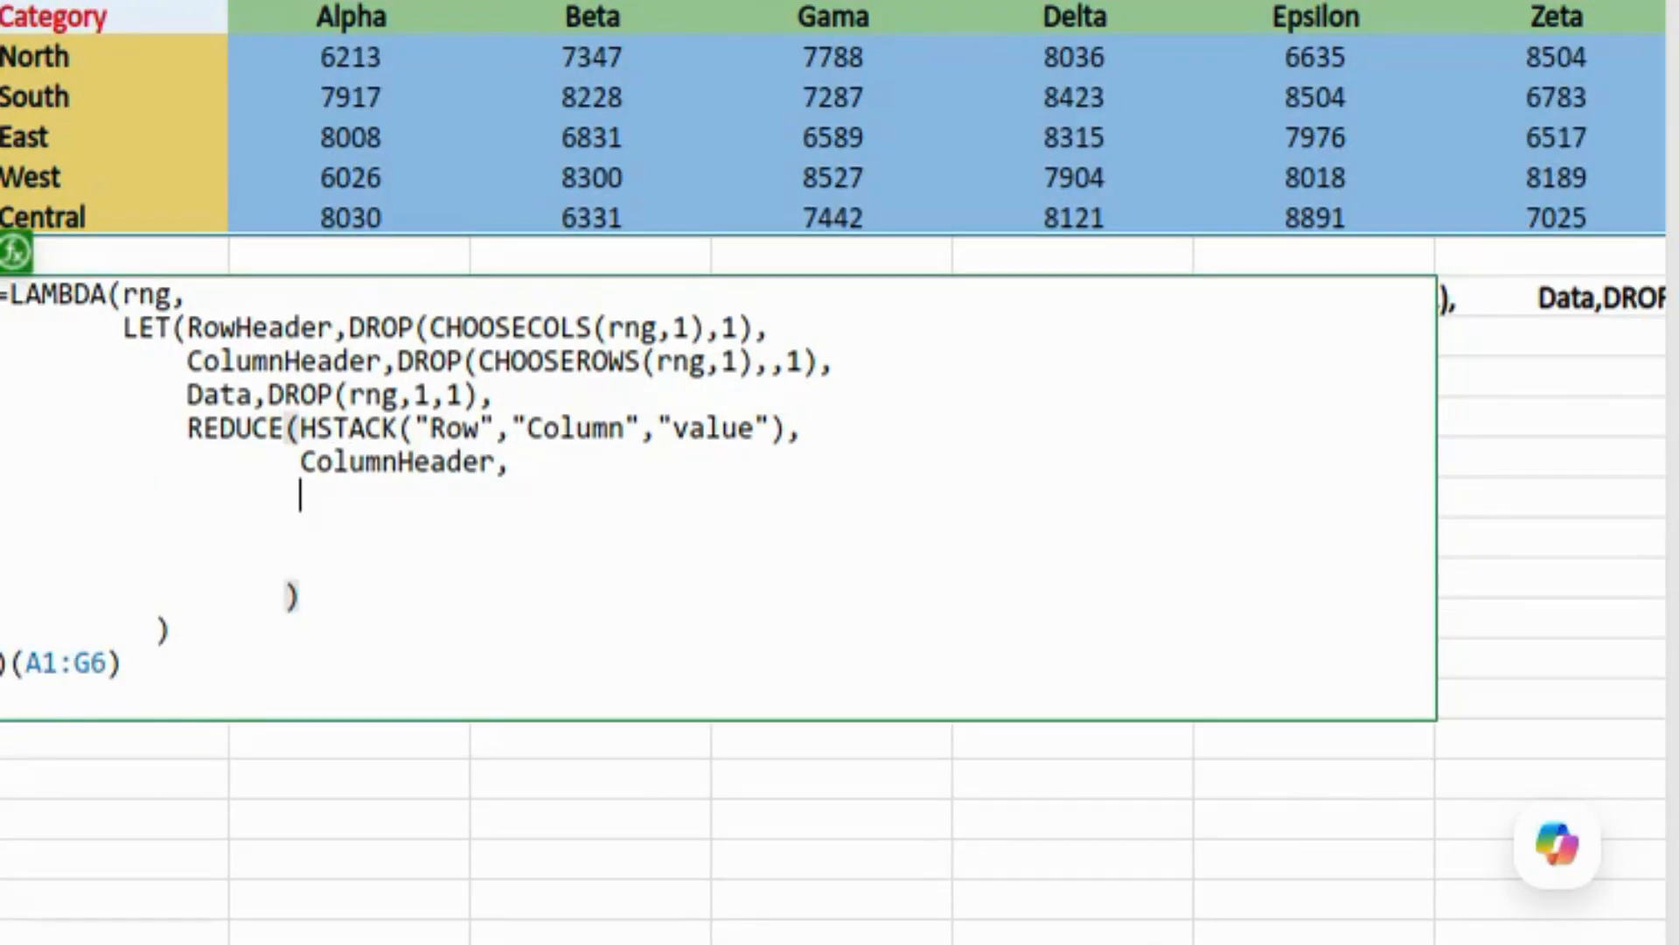
Step: Give REDUCE a LAMBDA(acc, CurrentColumnHeader) opening a LET with ColumnNumber as MATCH(CurrentColumnHeader,ColumnHeader,0)
{"action": "type", "text": "LAMBDA("}
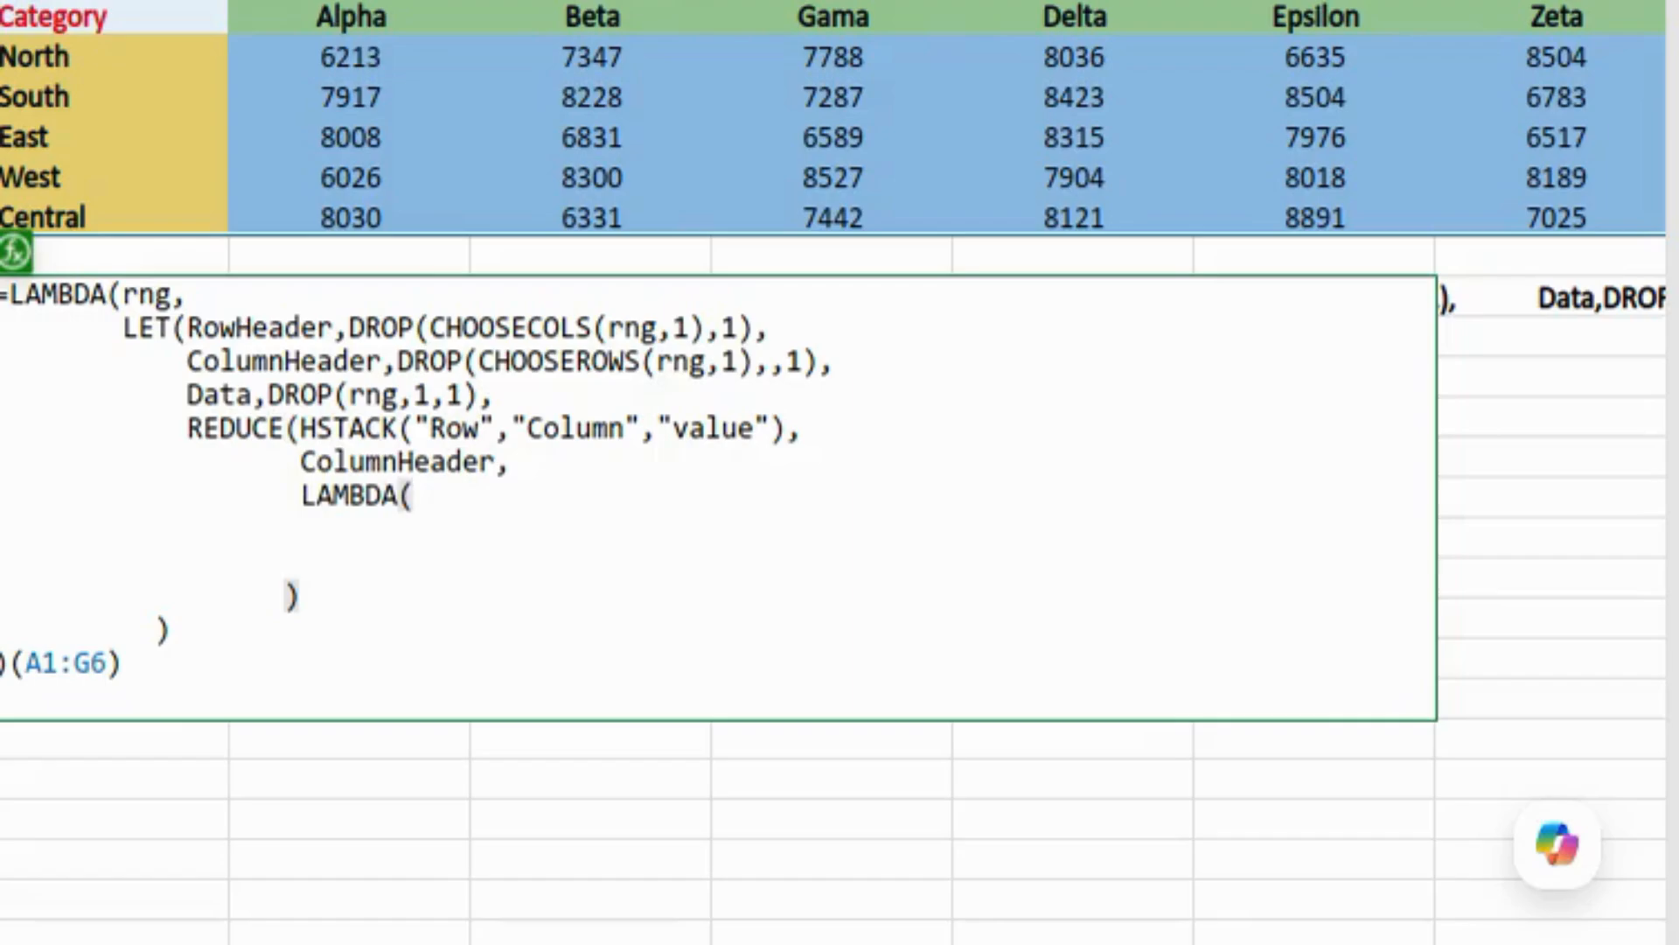
{"action": "type", "text": "acc,"}
{"action": "key", "text": "alt+Return"}
{"action": "type", "text": "CurrentColumnHeader,"}
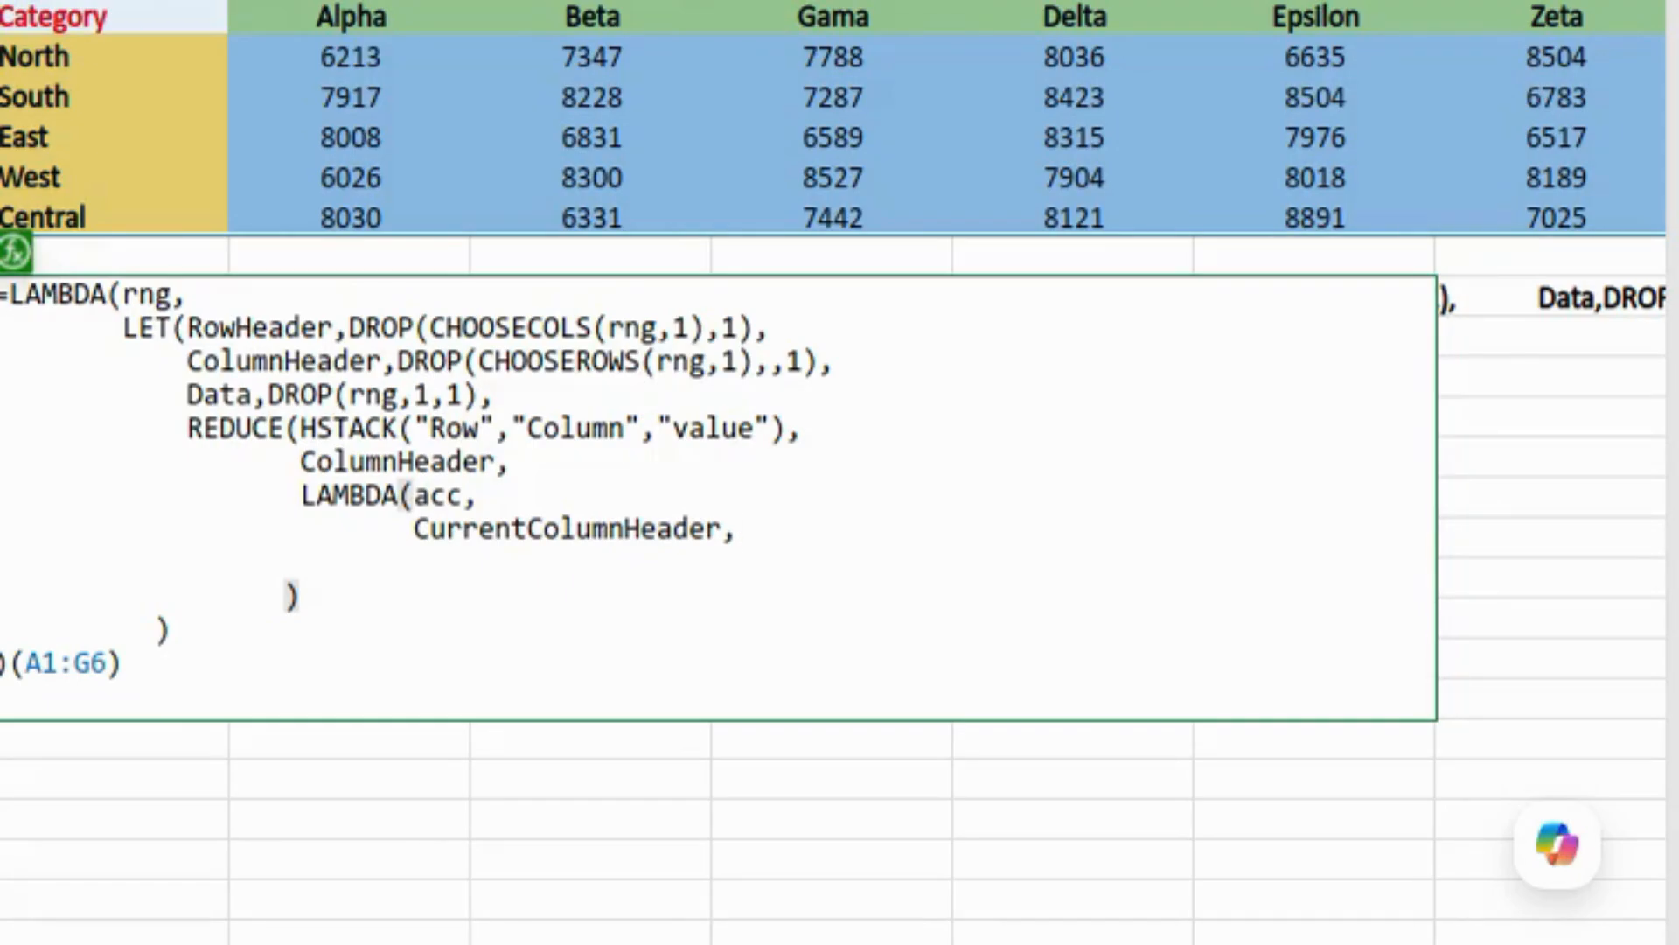
{"action": "key", "text": "Down"}
{"action": "type", "text": "LET("}
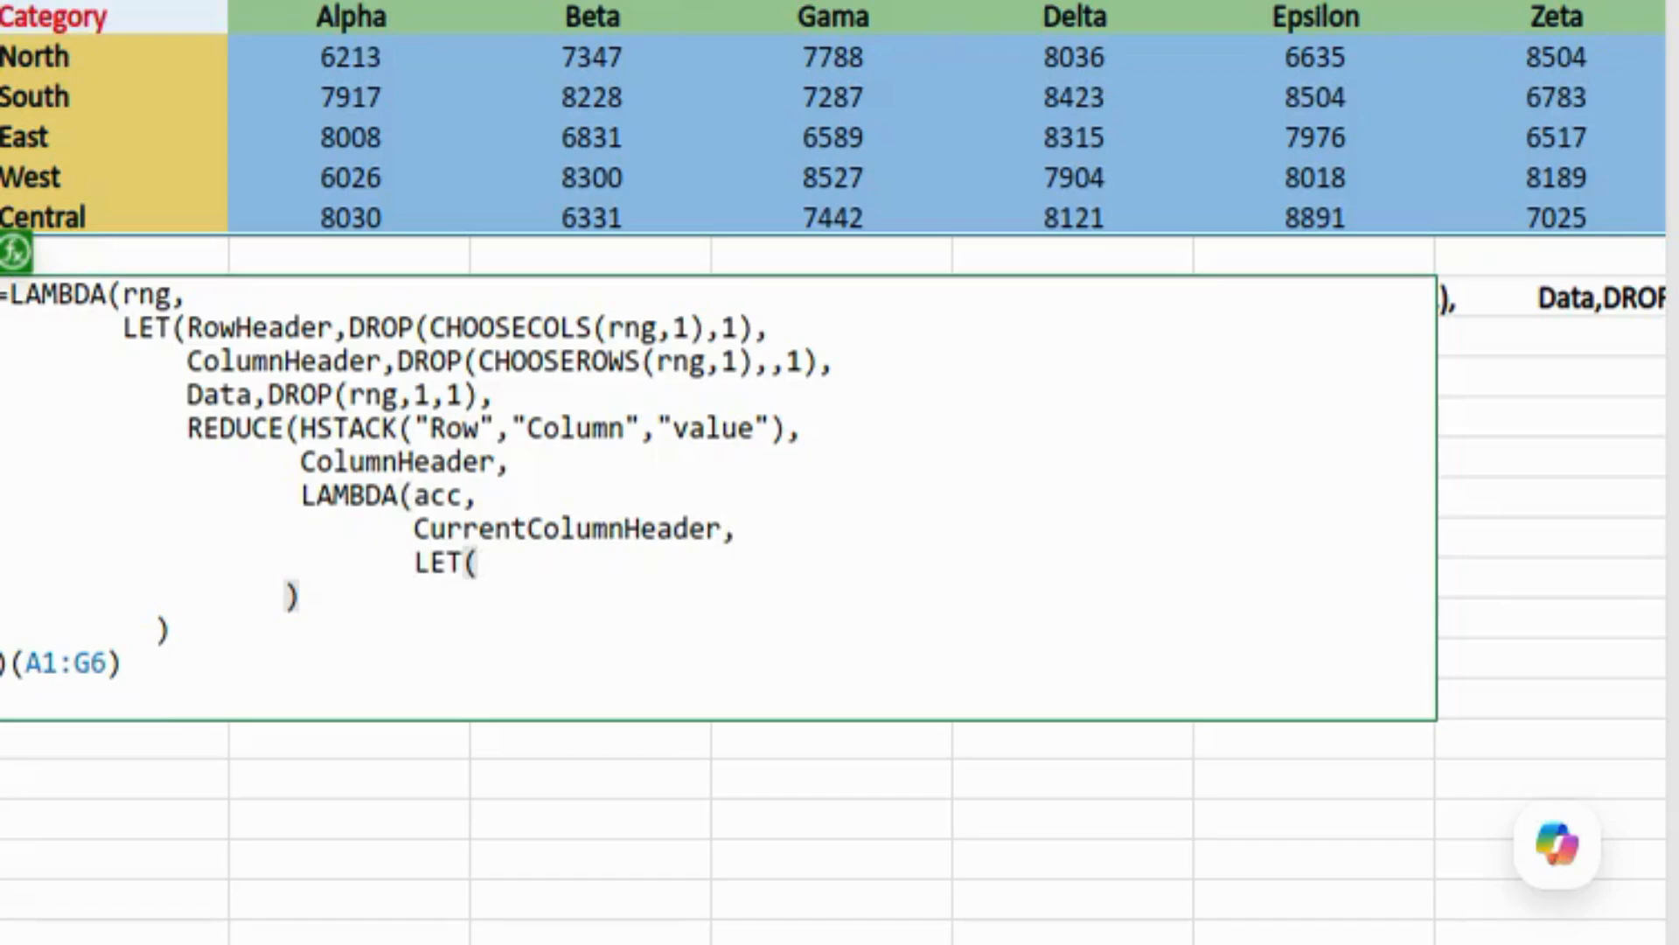
{"action": "type", "text": "ColumnNumber,"}
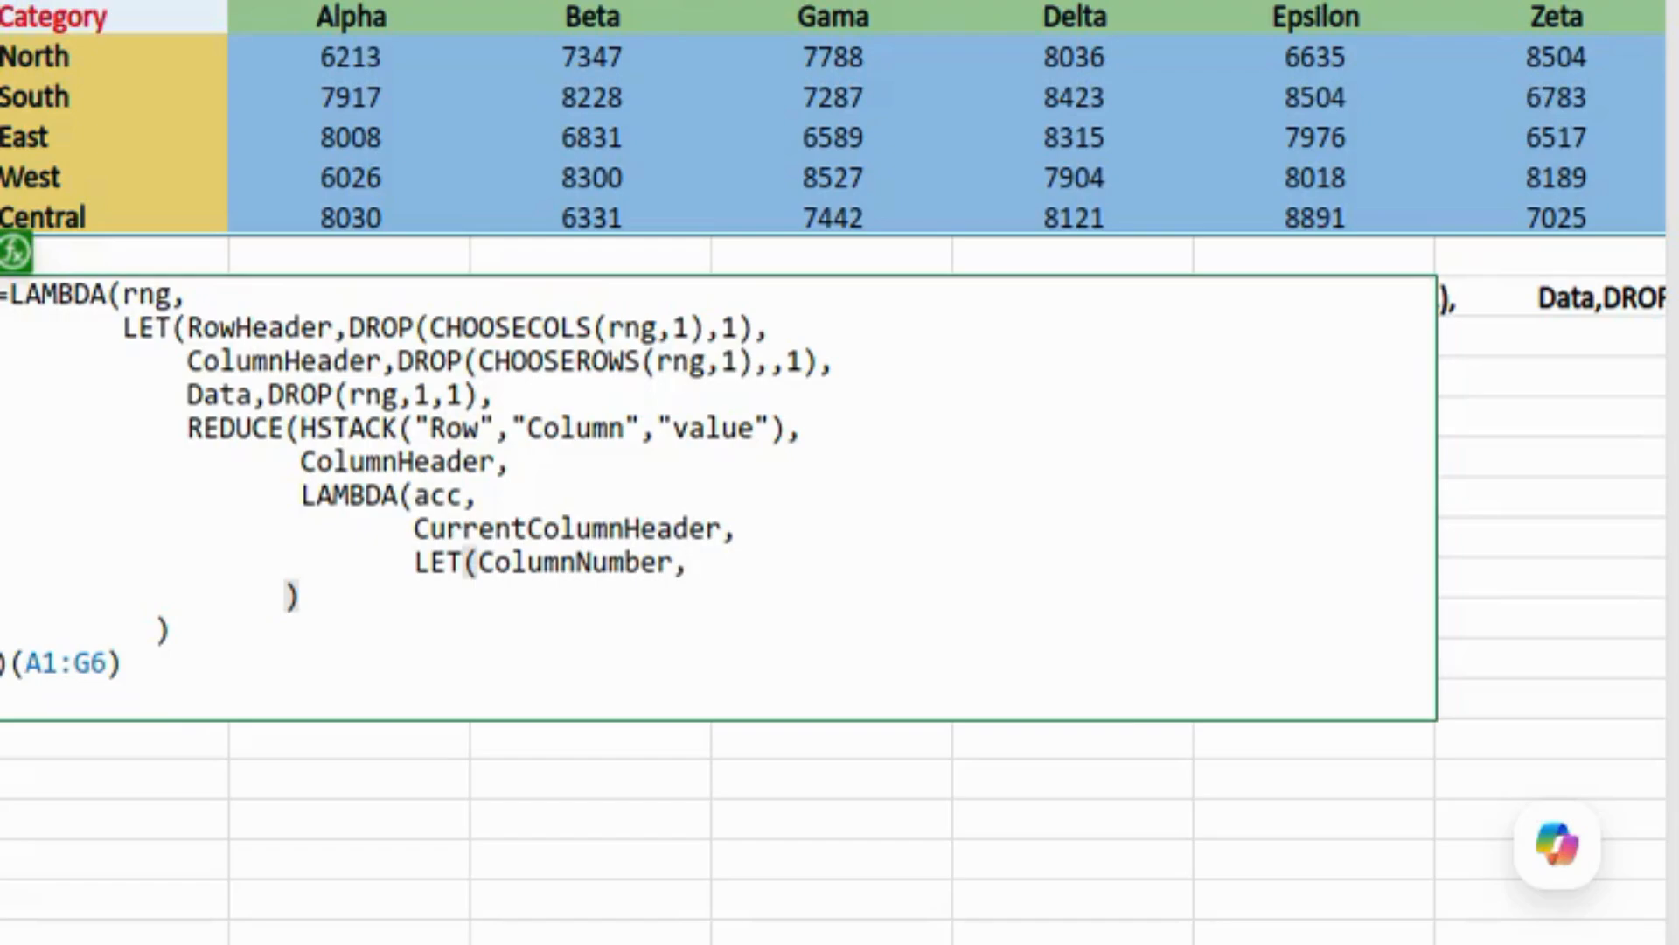
{"action": "type", "text": "MATCH("}
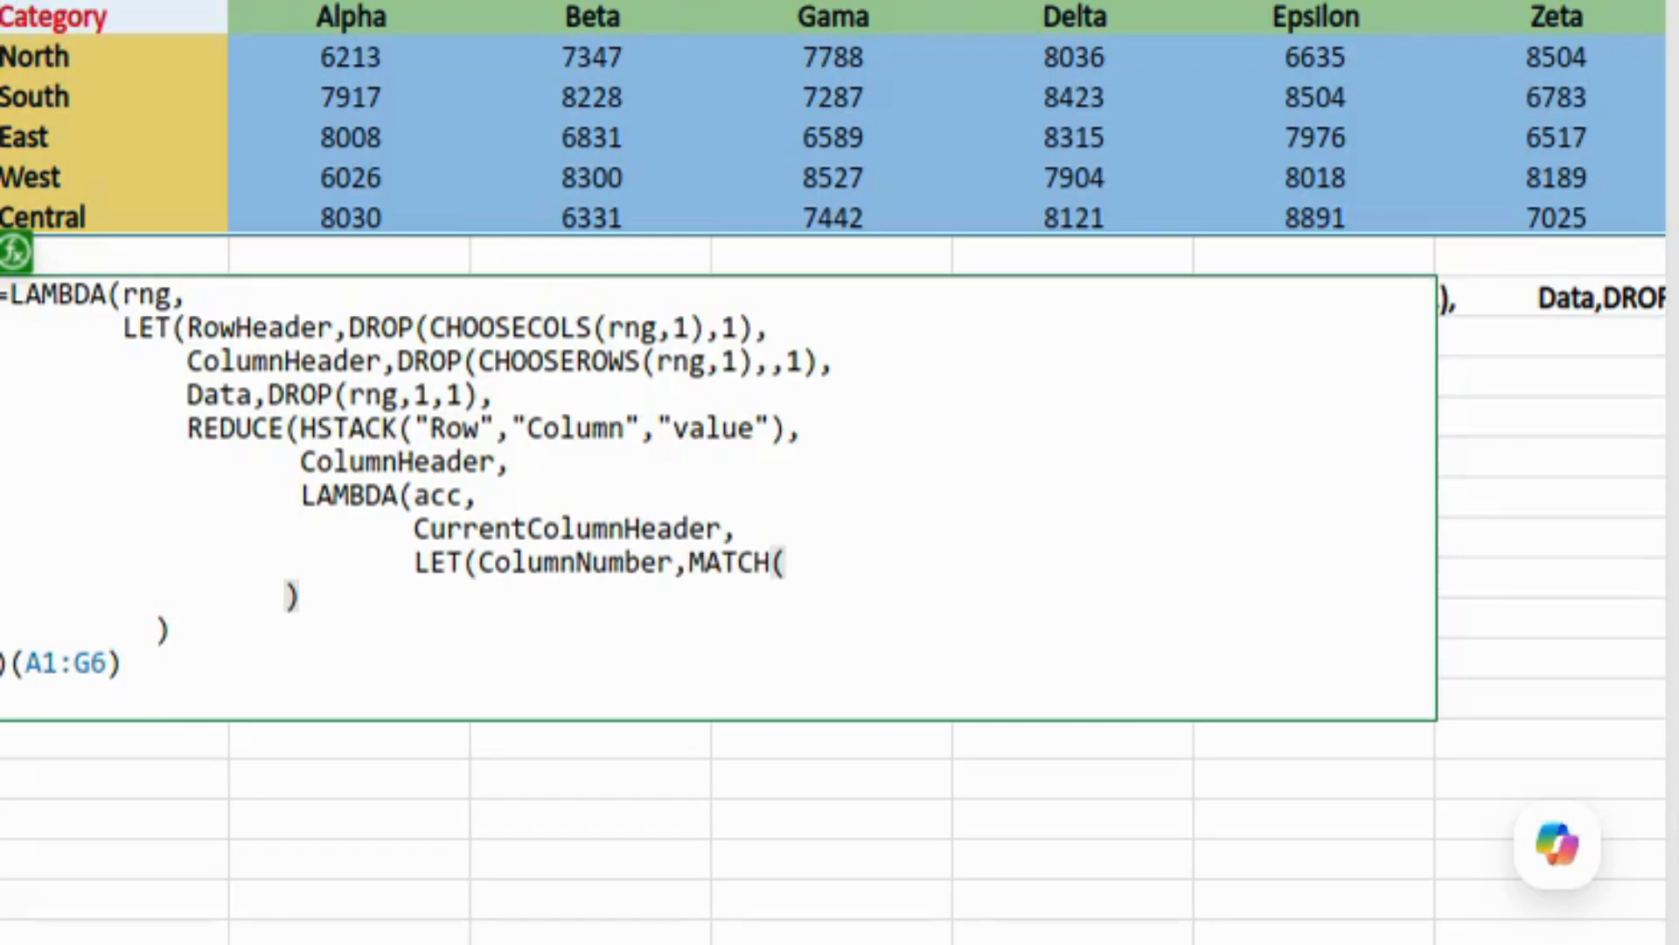
{"action": "type", "text": "CurrentColumnHeader,"}
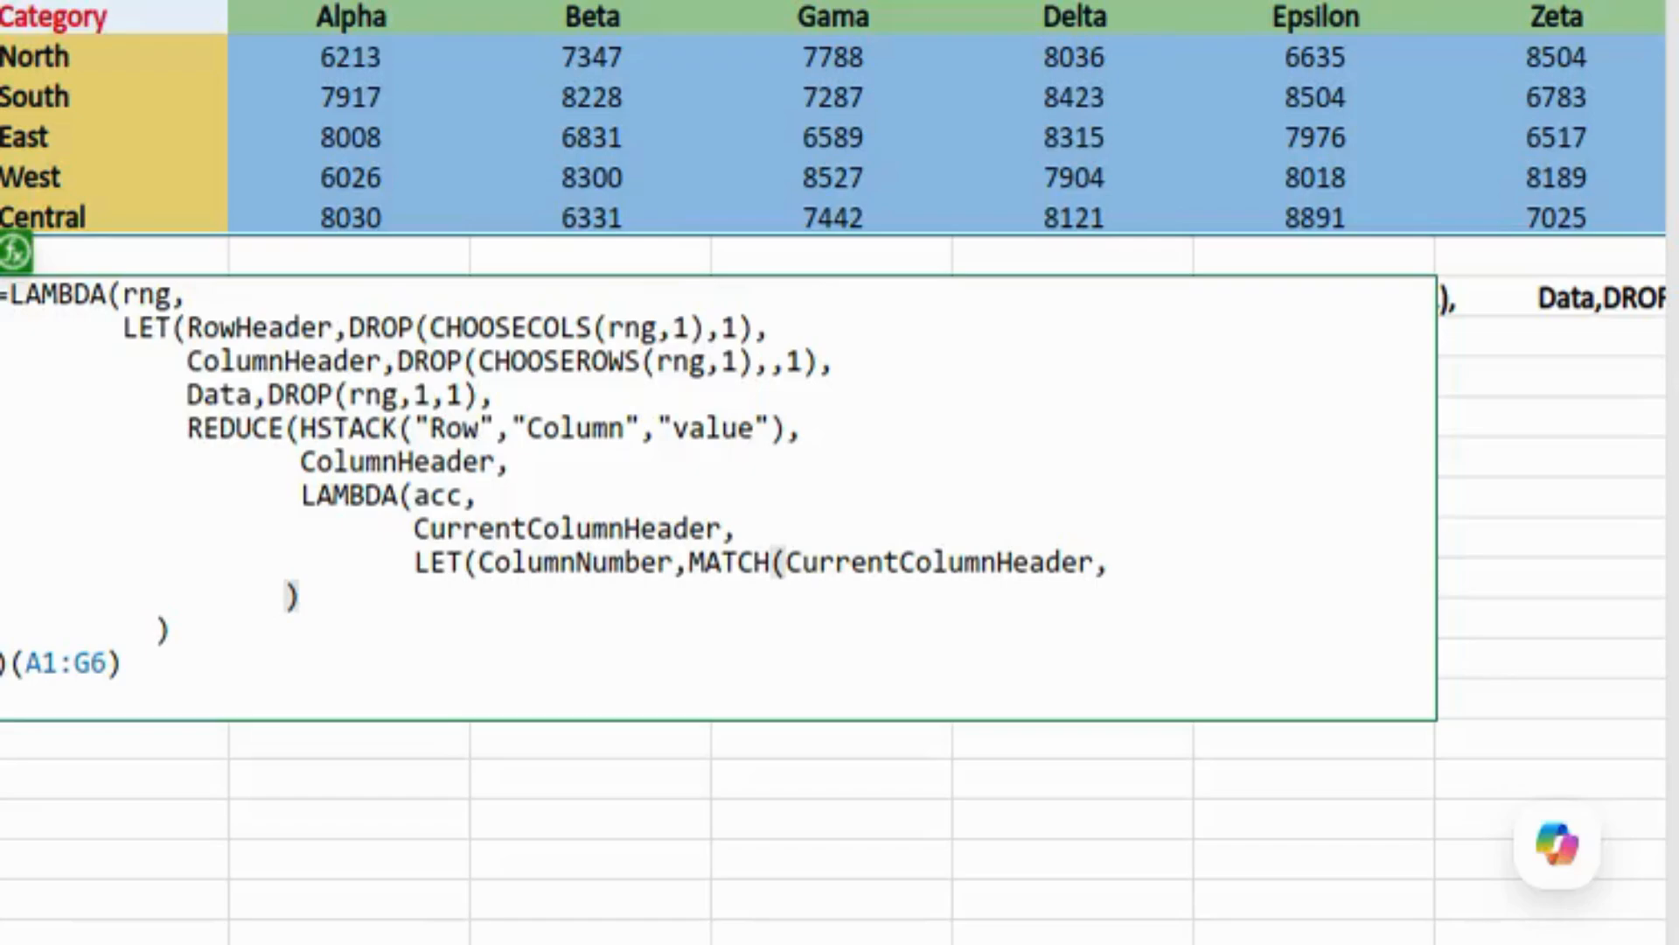
{"action": "type", "text": "ColumnHeader,"}
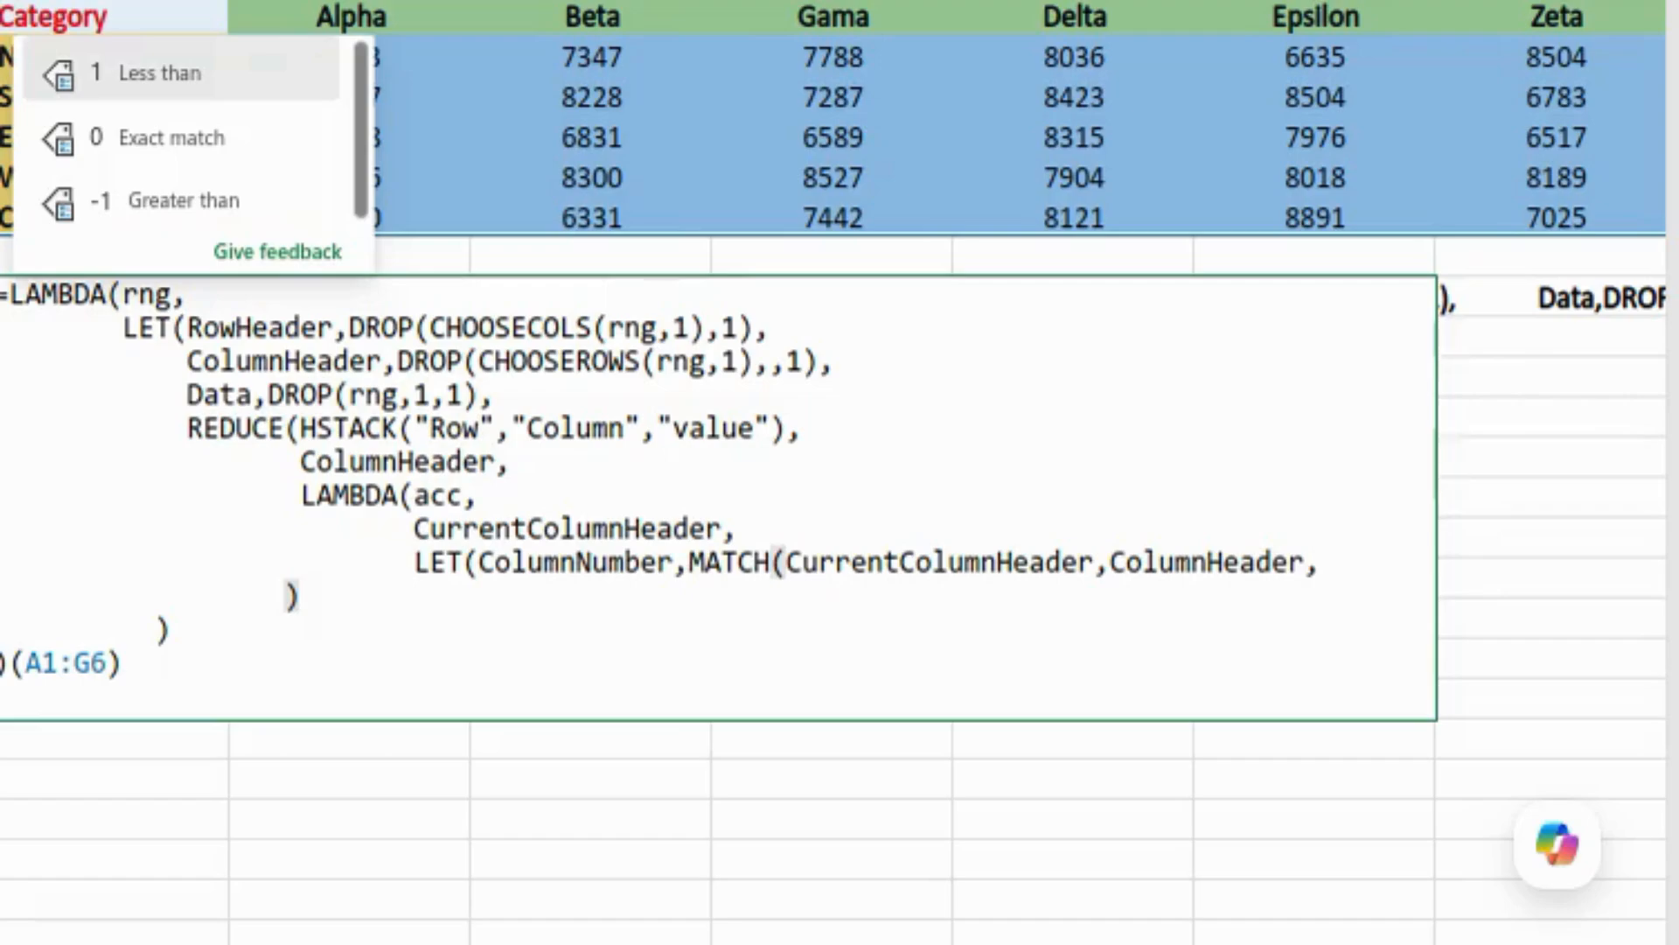
{"action": "type", "text": "0)"}
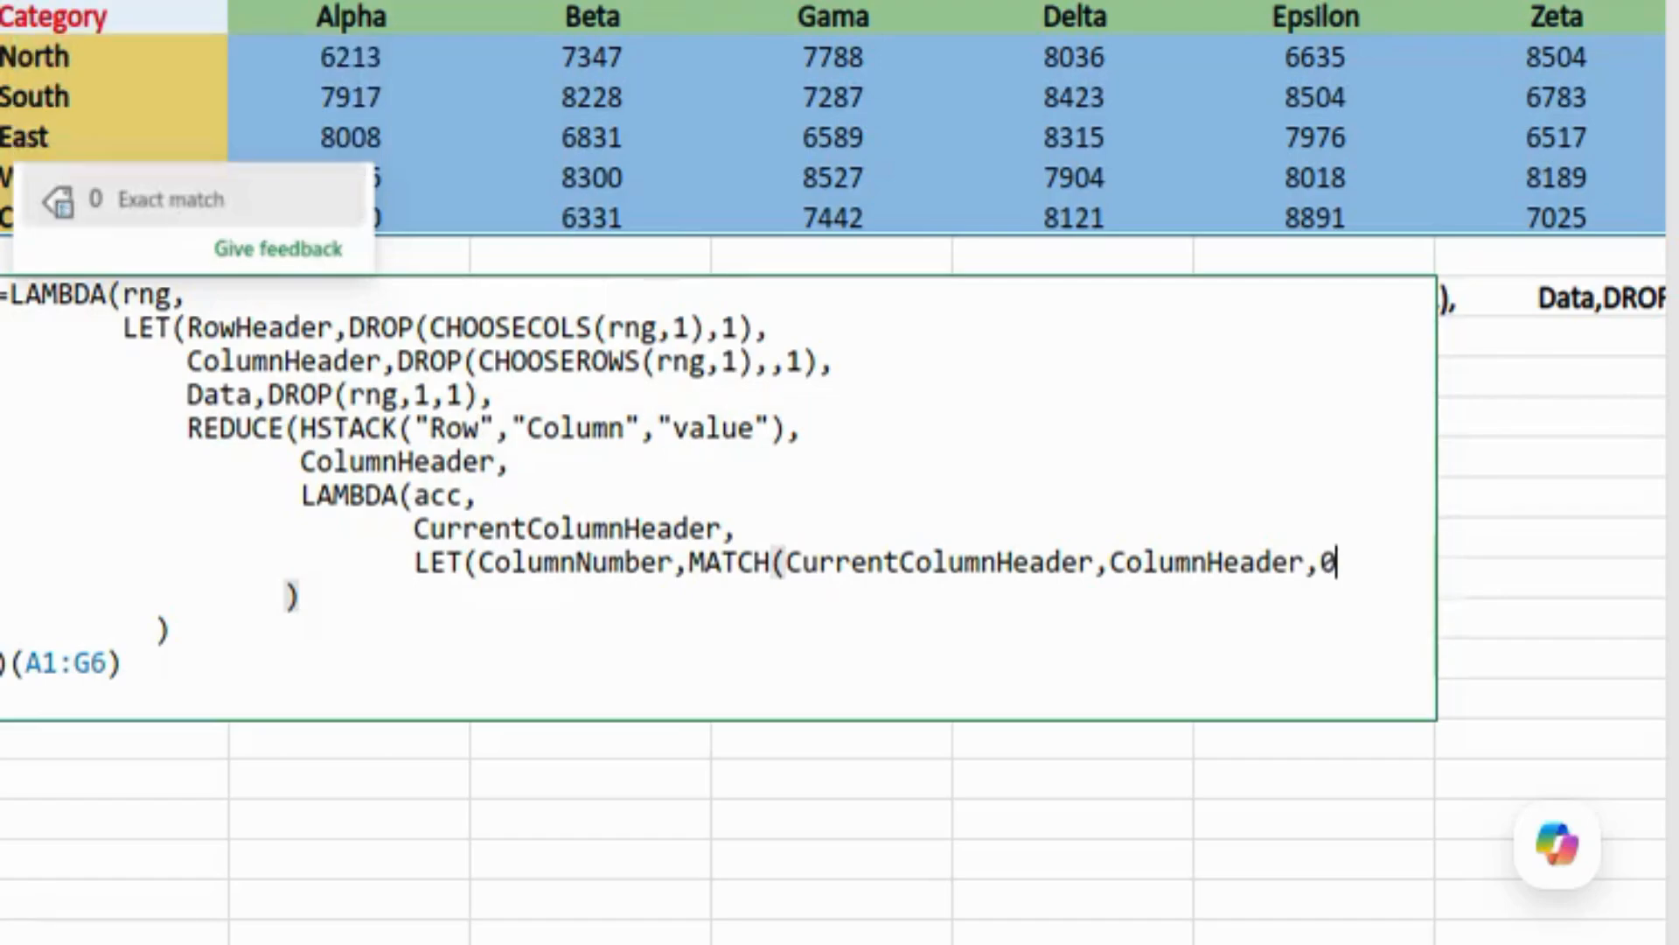
{"action": "type", "text": ","}
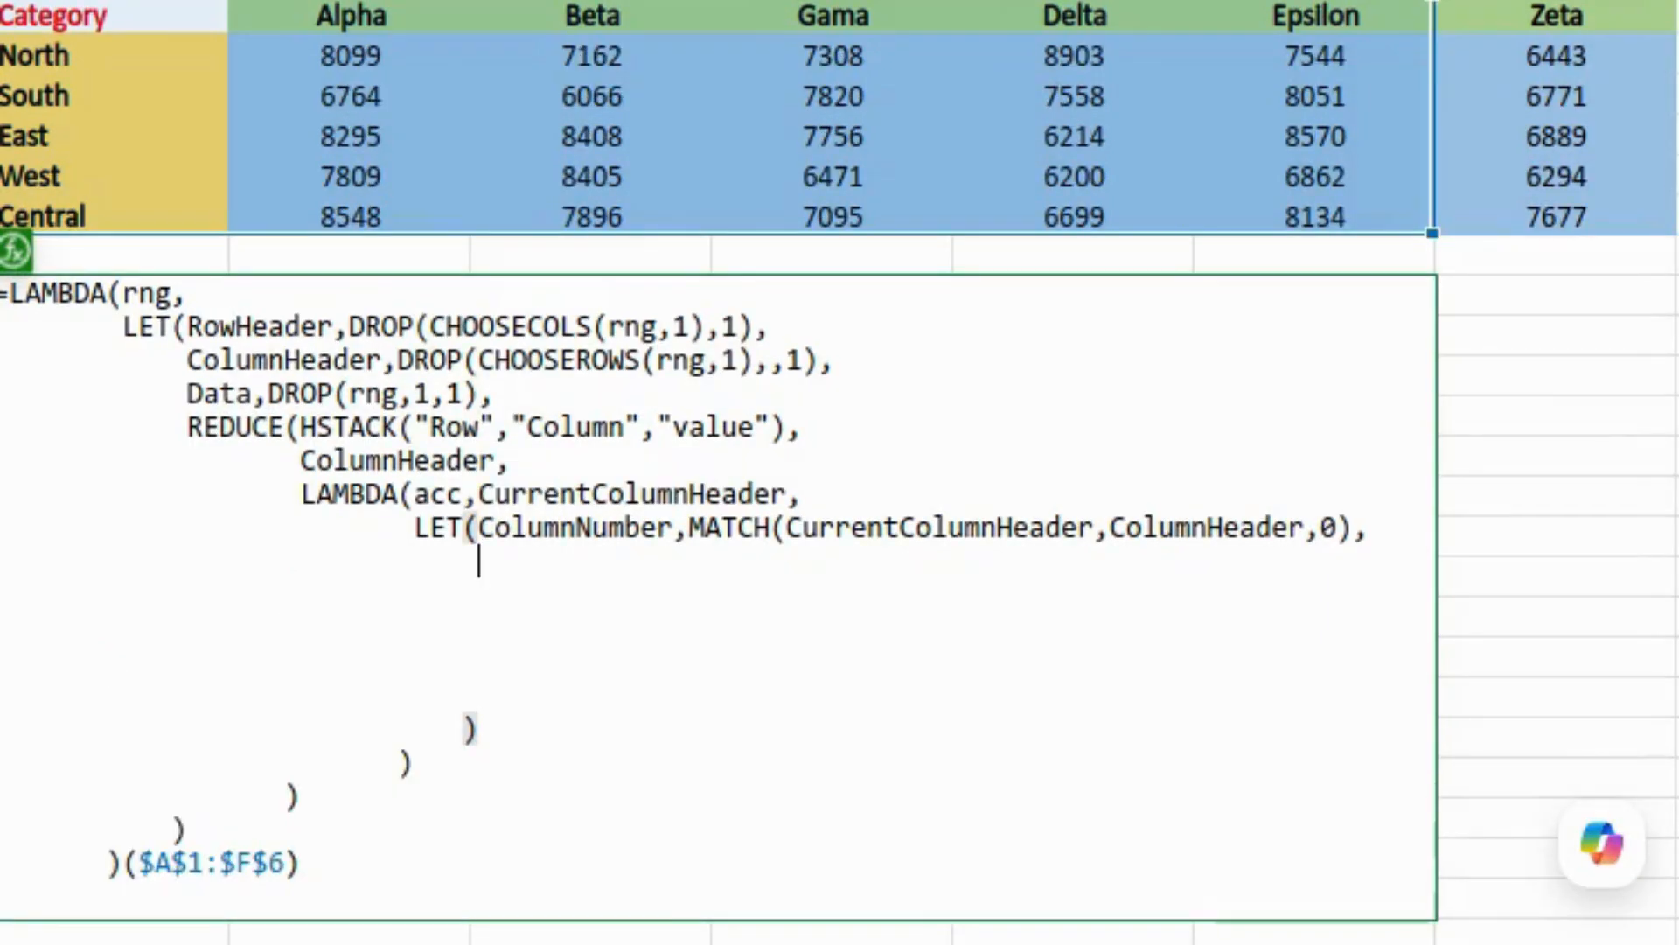
Step: Type VSTACK(acc, then on a new line HSTACK(RowHeader, and a MAKEARRAY( call
{"action": "type", "text": "VSTACK("}
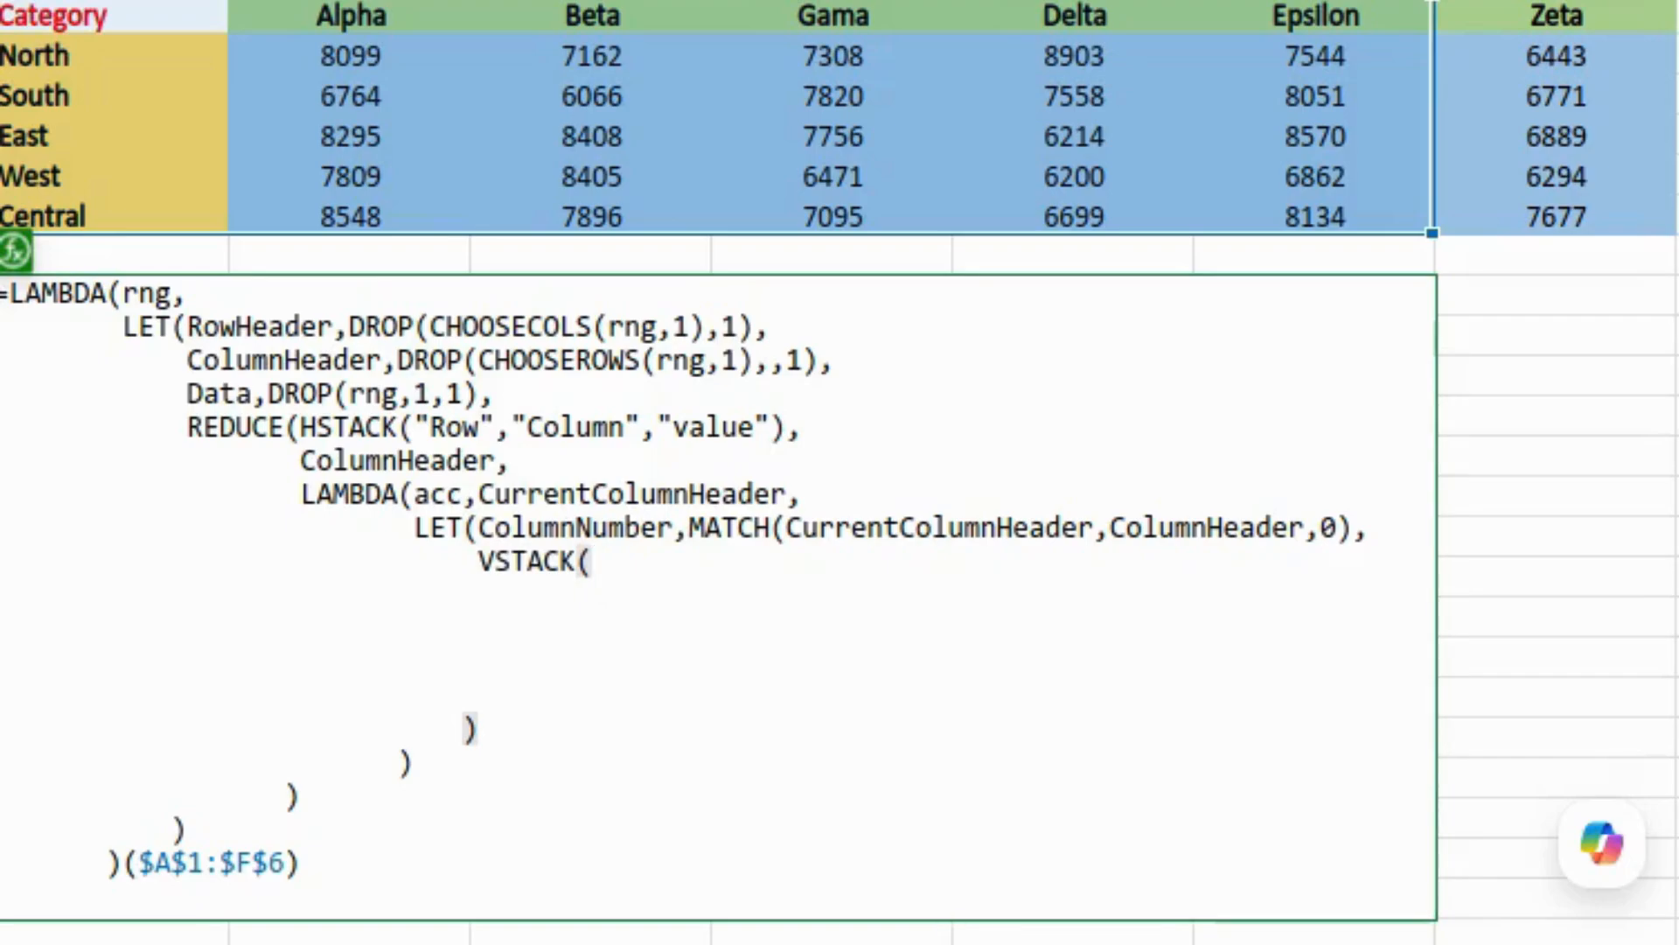
{"action": "type", "text": "acc,"}
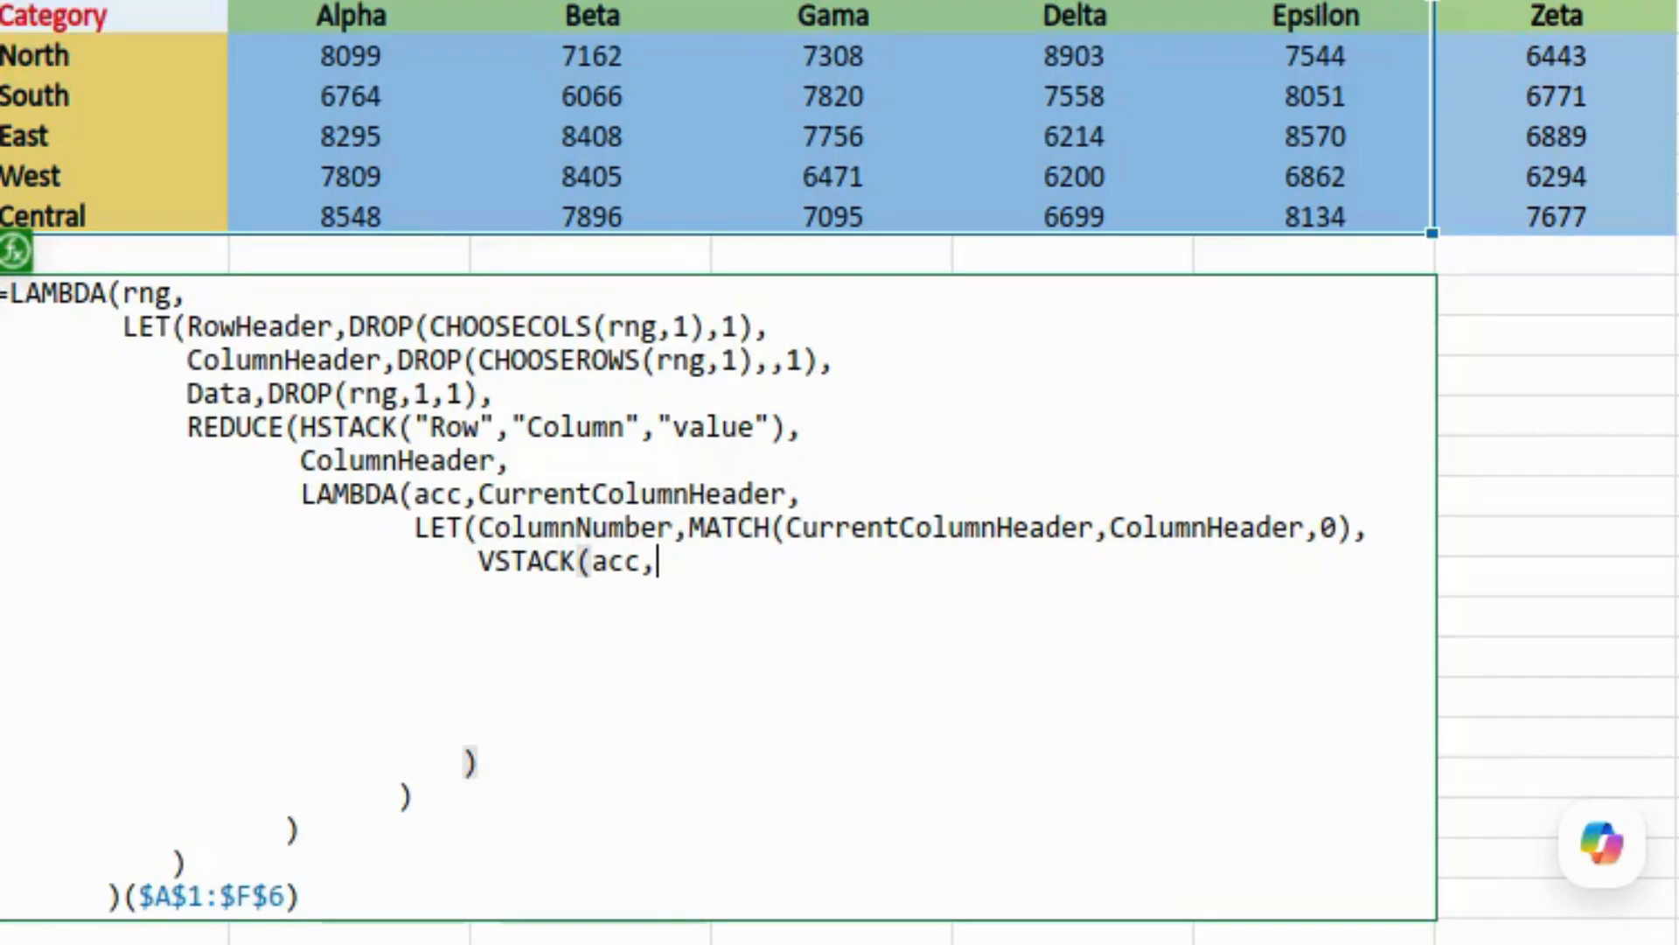
{"action": "key", "text": "alt+Return"}
{"action": "type", "text": "HSTACK("}
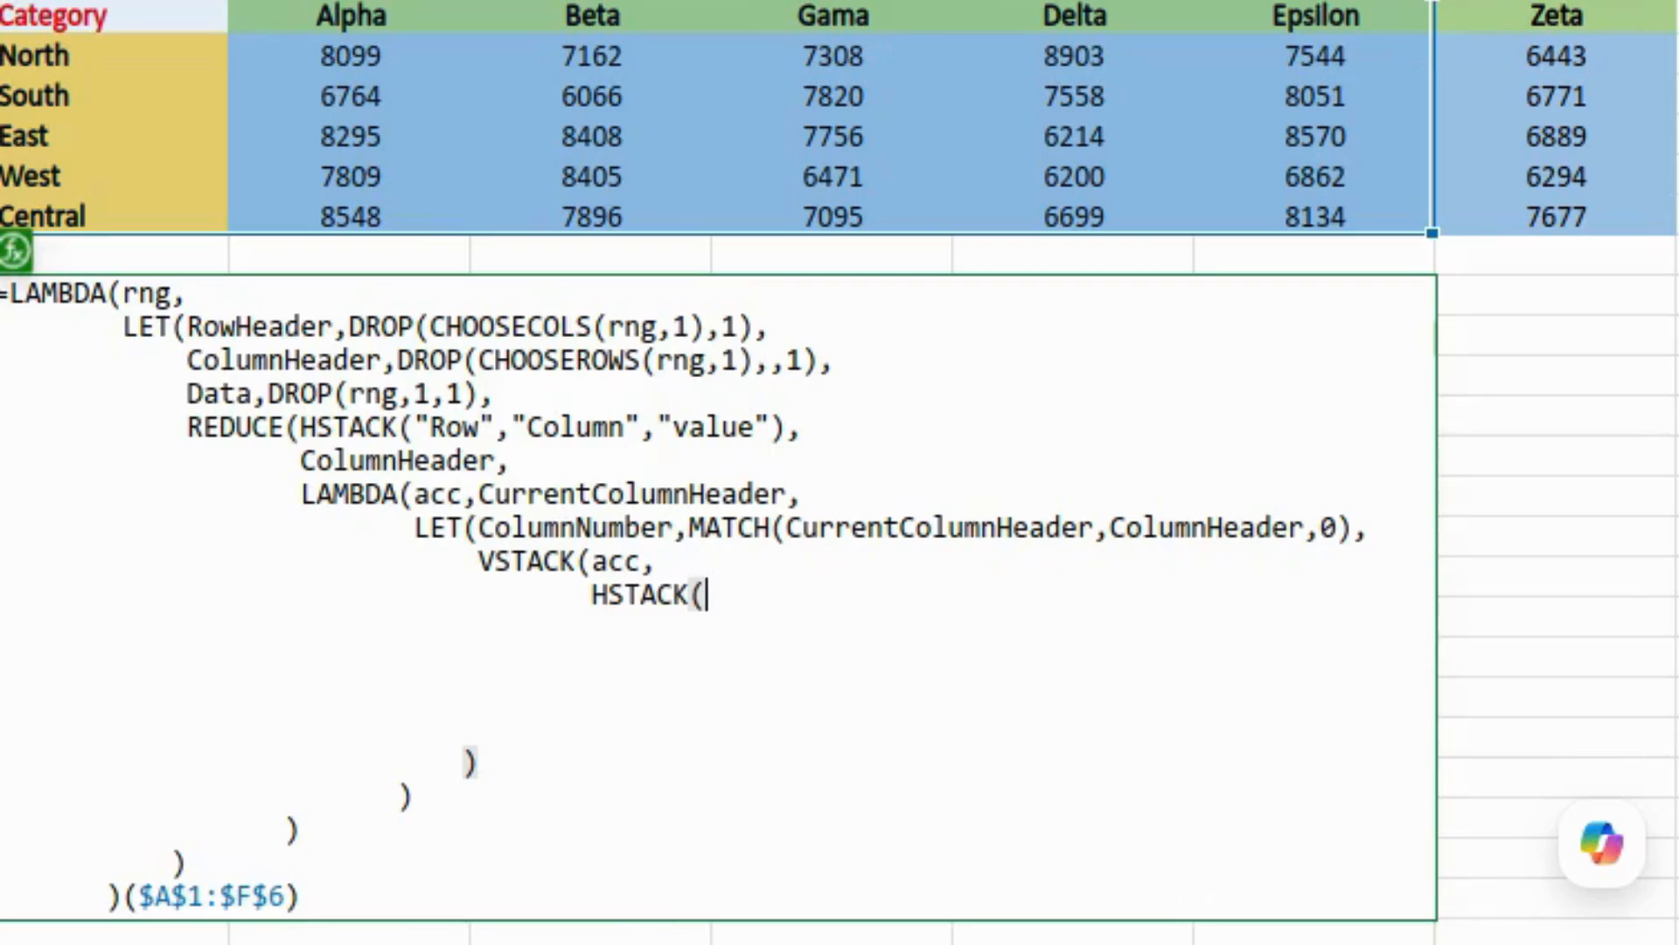
{"action": "type", "text": "RowHeader,"}
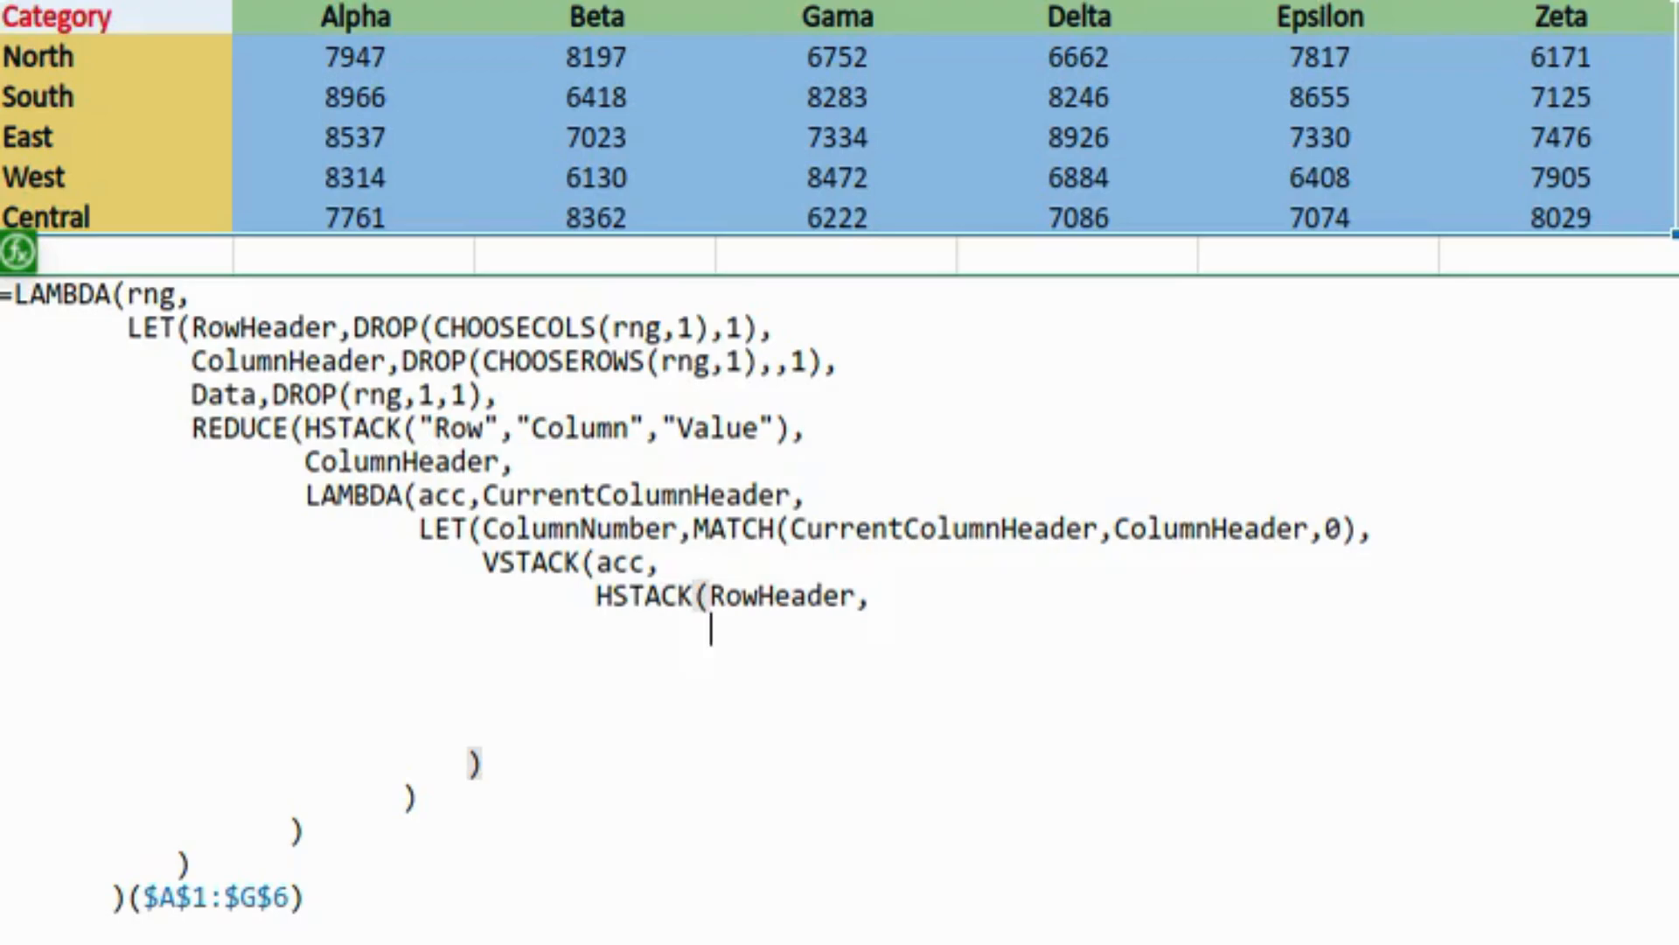
{"action": "type", "text": "MAKEARRAY("}
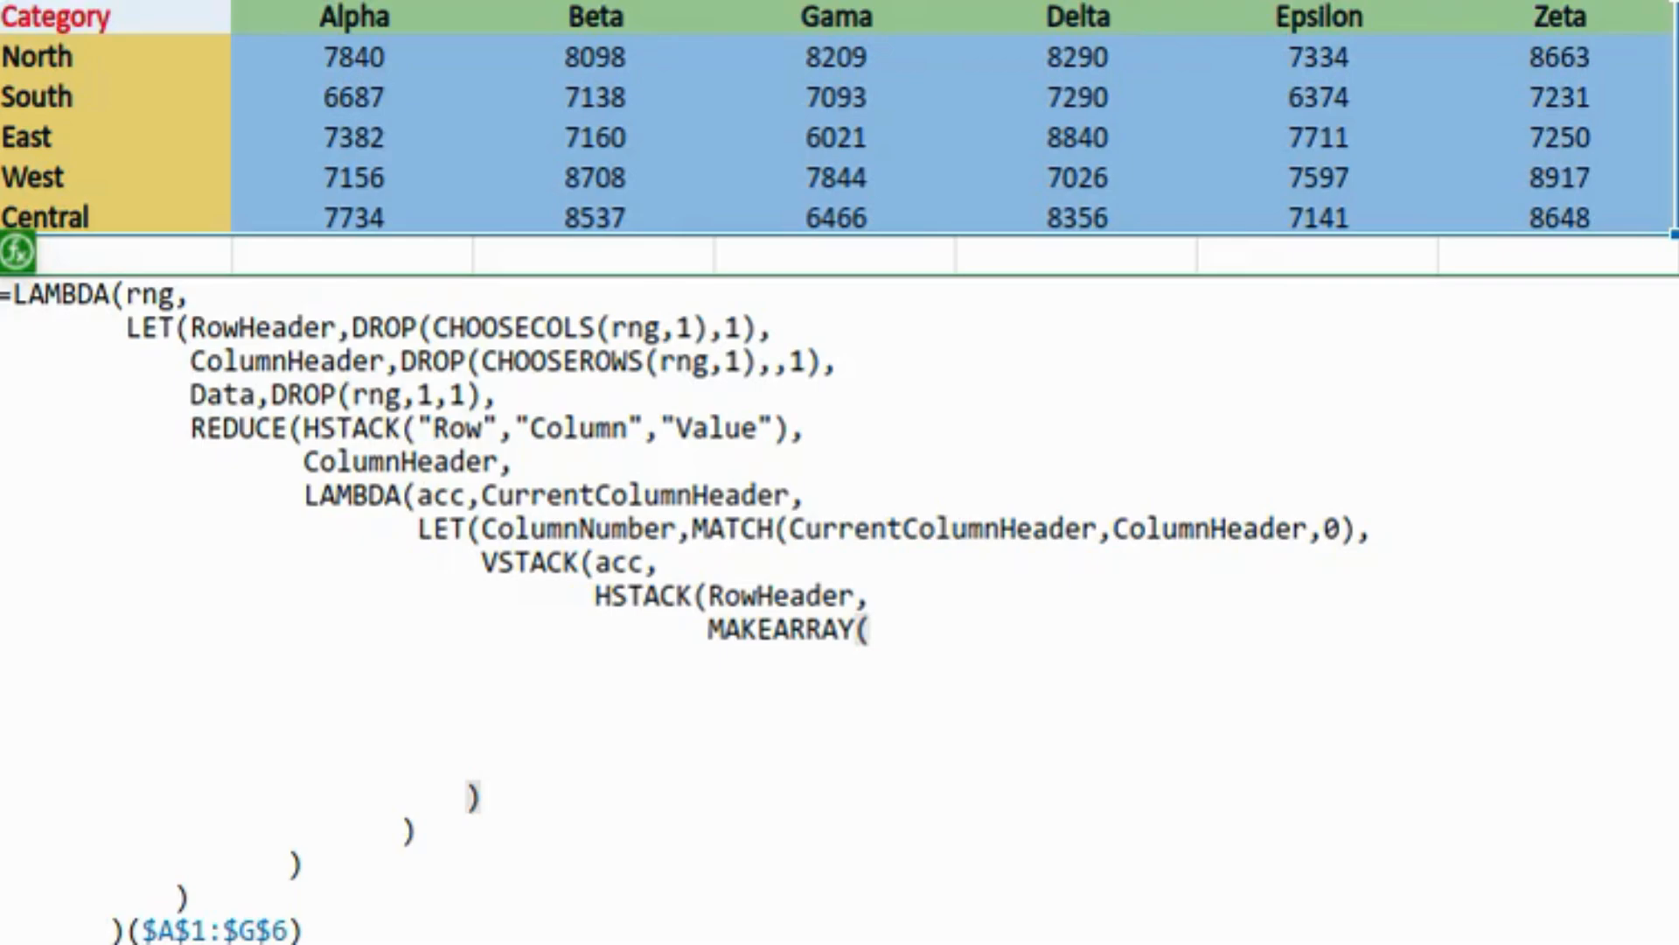
Step: Complete MAKEARRAY(ROWS(RowHeader),1,LAMBDA(r,c,CurrentColumnHeader)) so it repeats the current header down one column
{"action": "type", "text": "ROWS("}
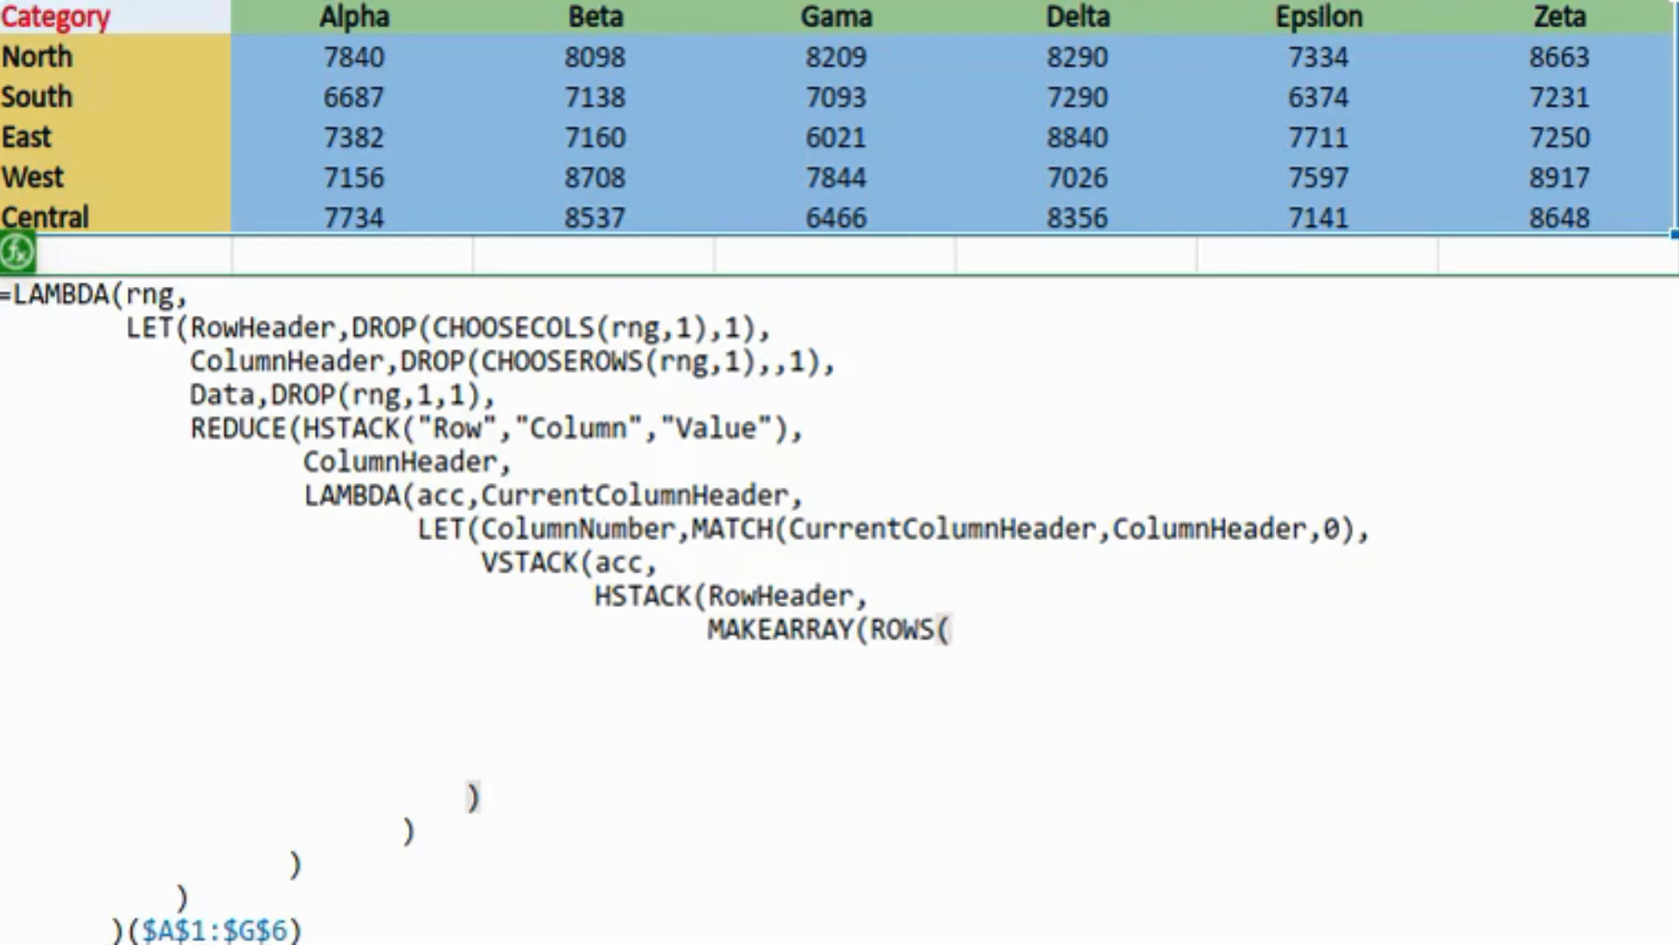
{"action": "type", "text": "RowHeader),"}
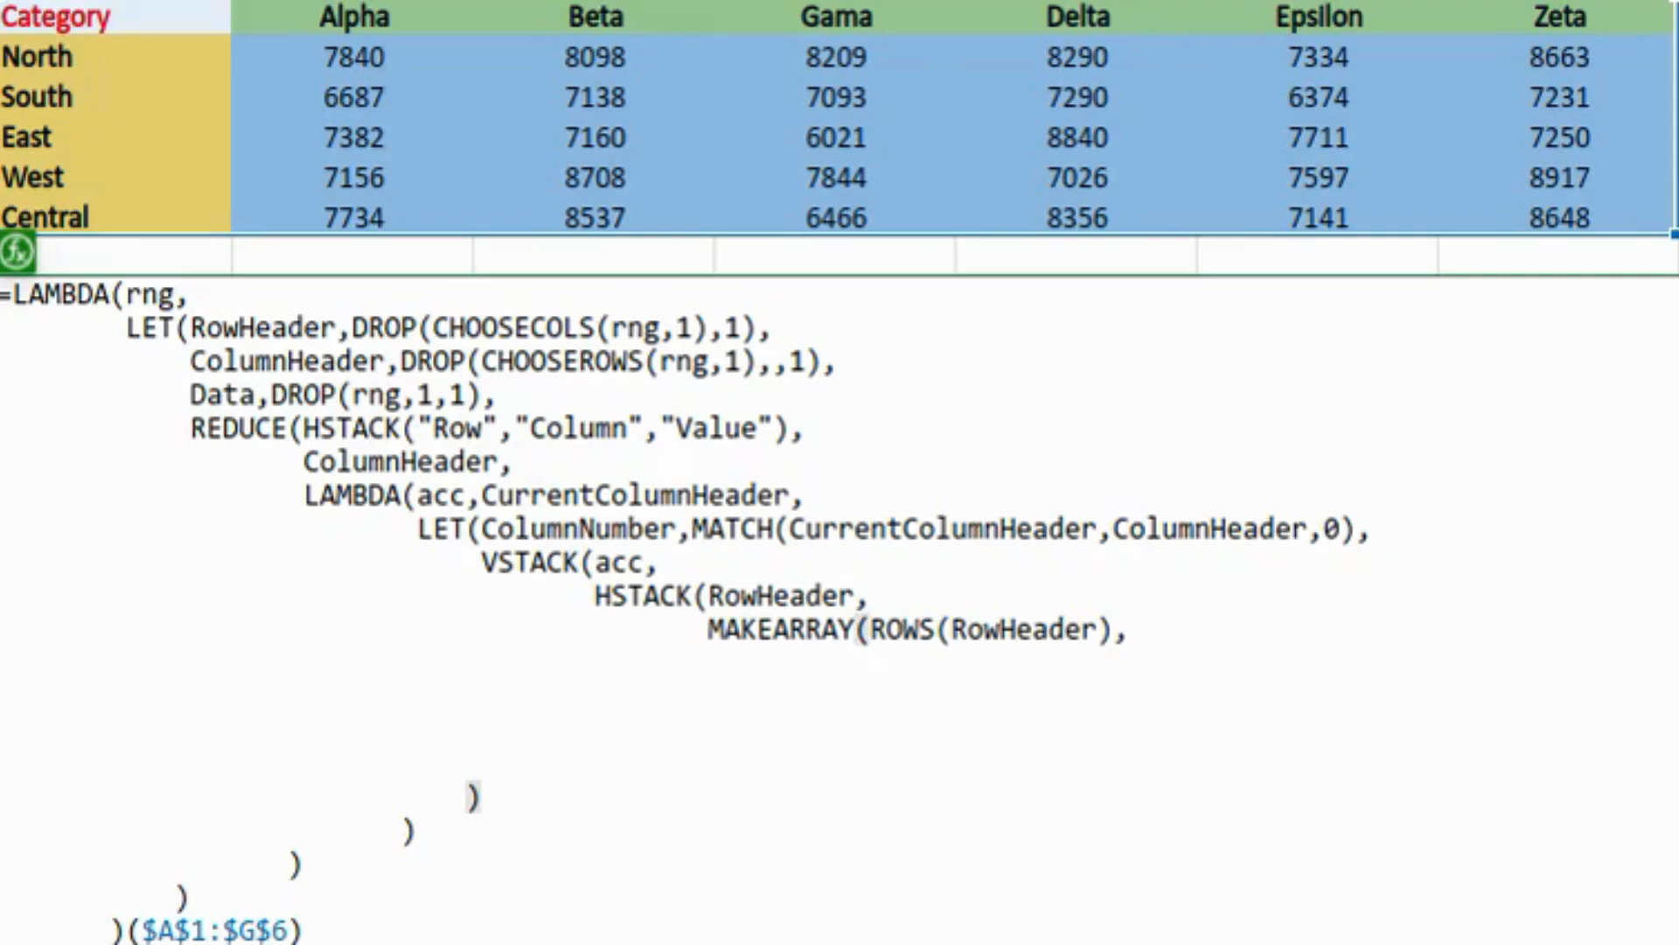
{"action": "type", "text": "1,"}
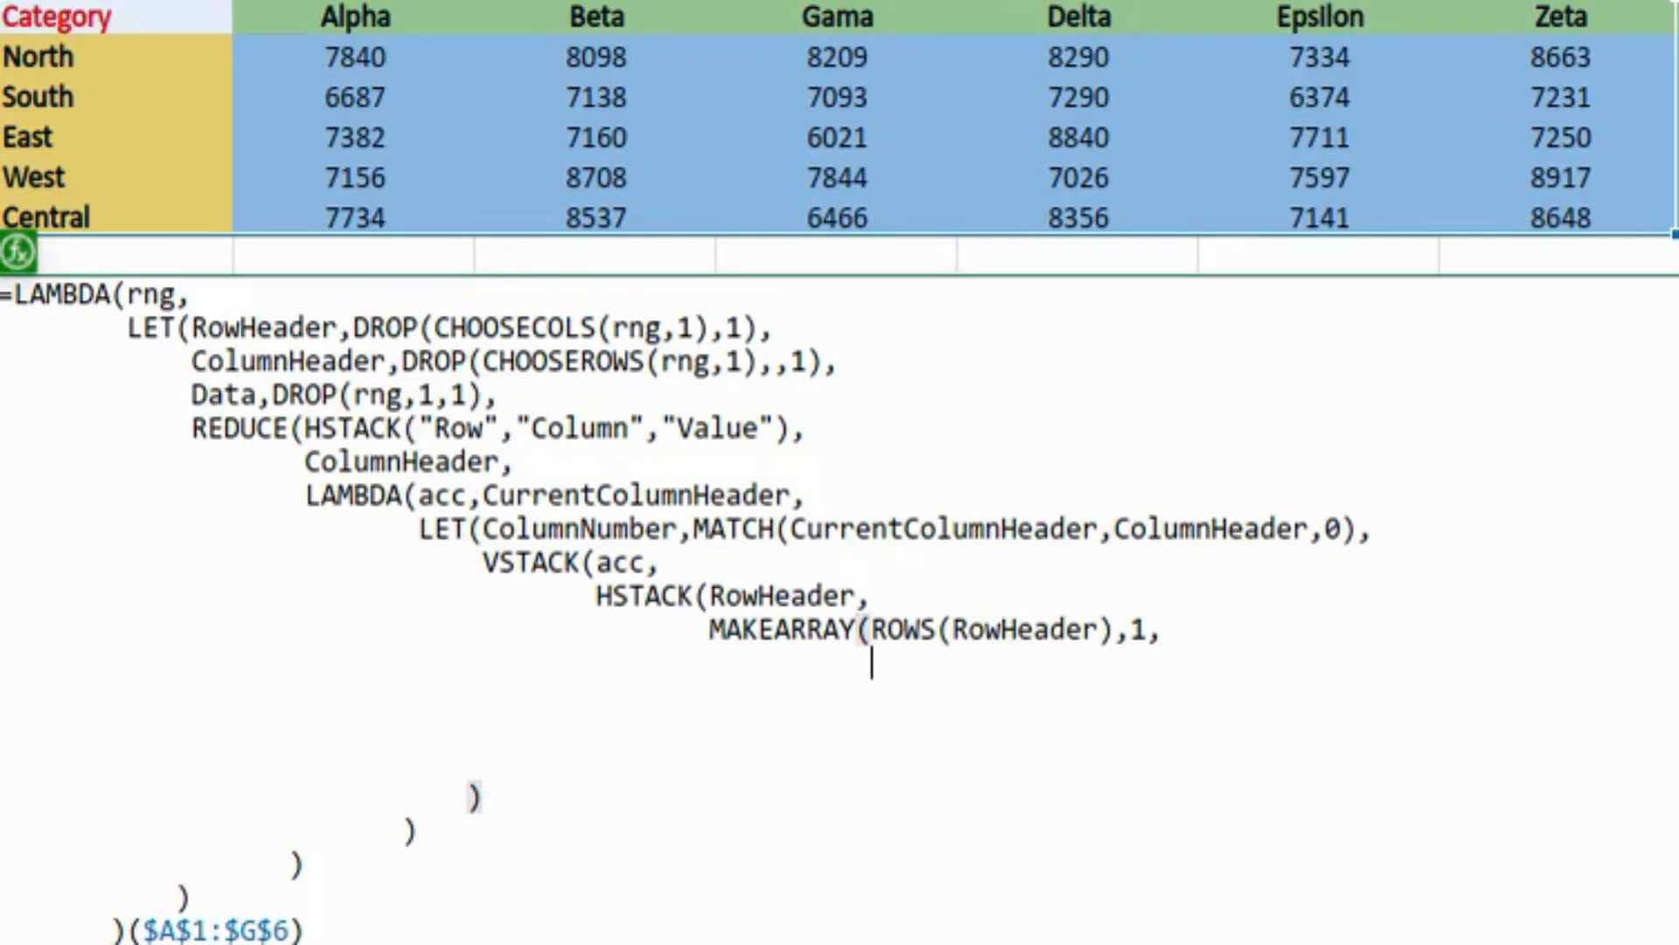
{"action": "type", "text": "LAMBDA("}
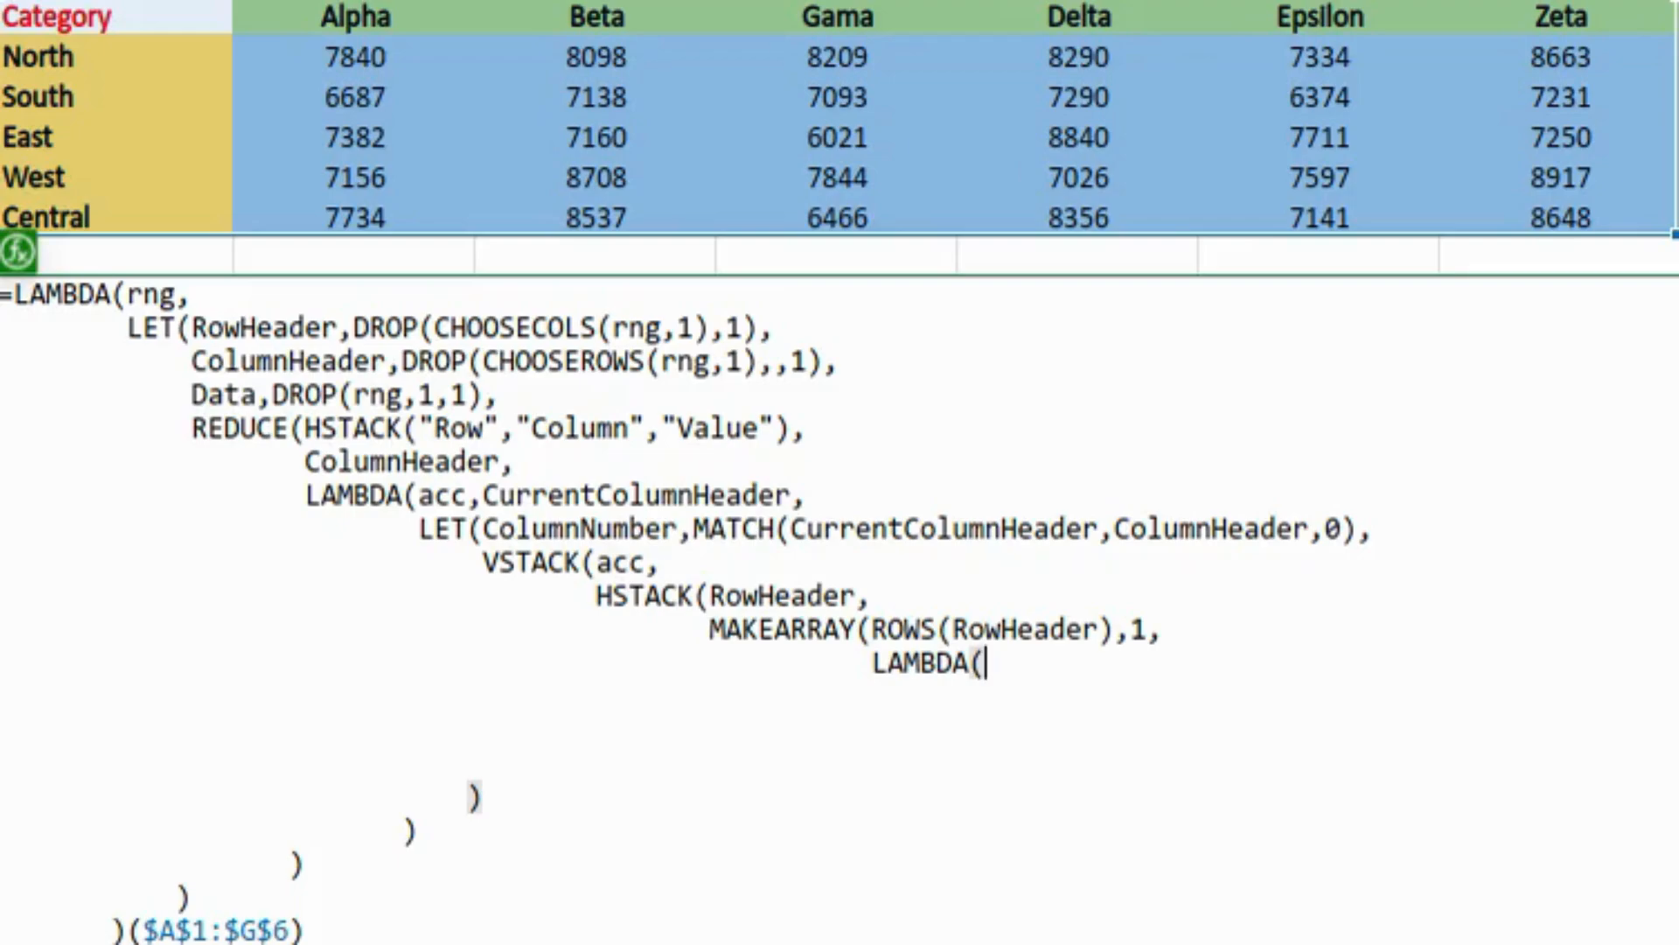
{"action": "type", "text": "r,"}
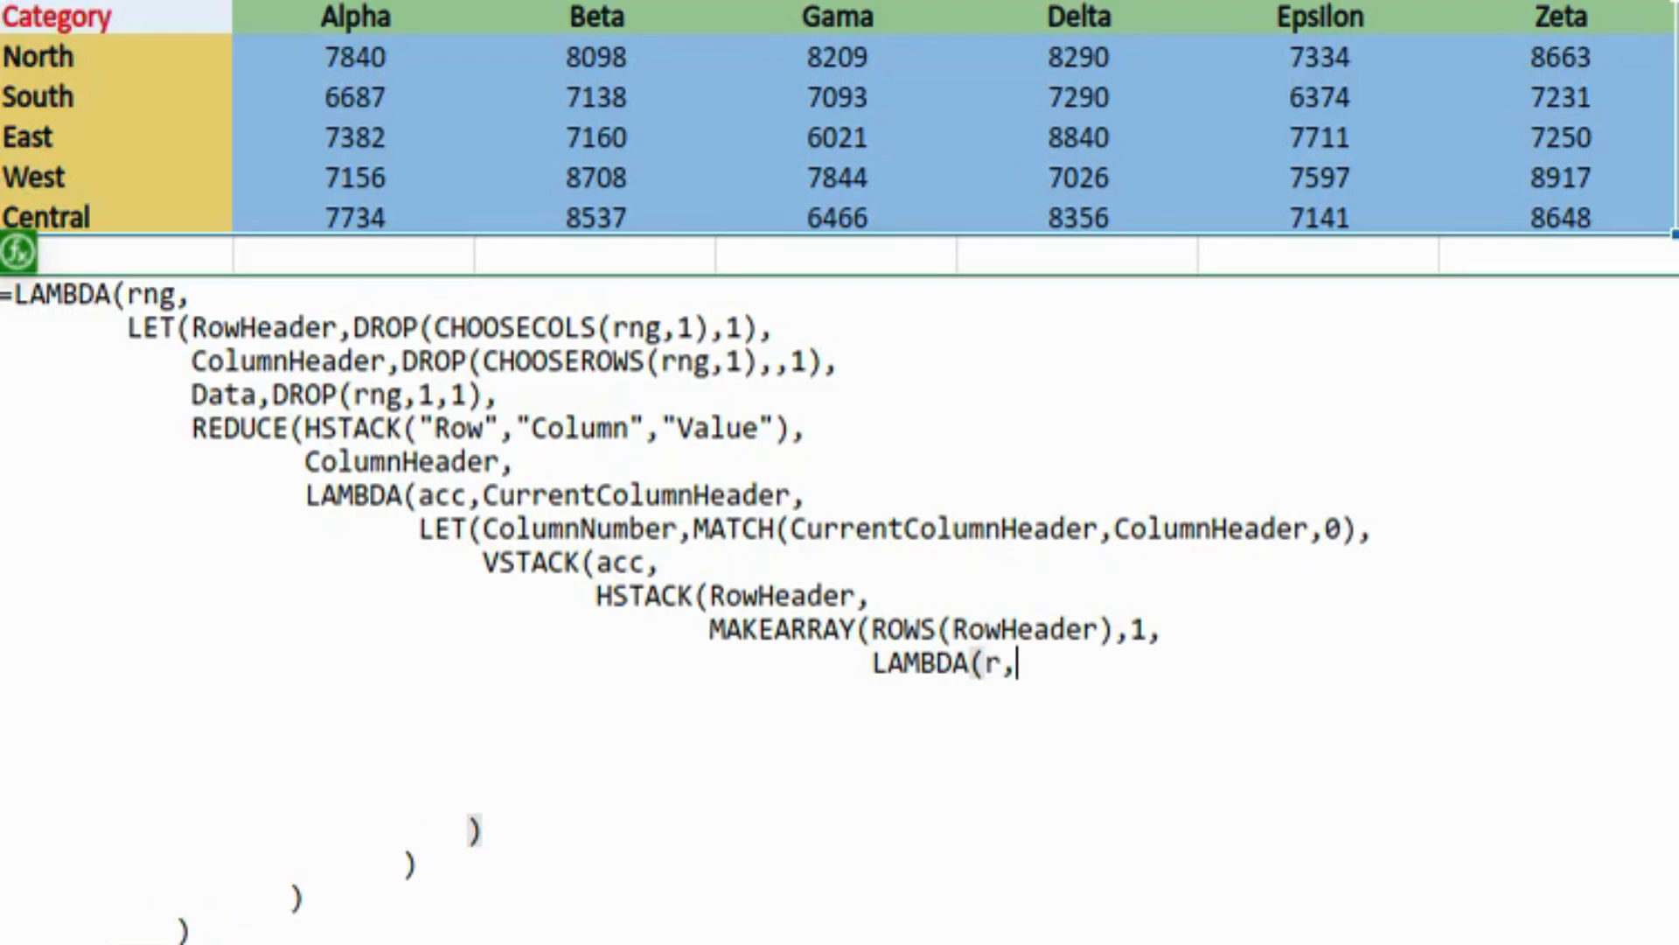
{"action": "type", "text": "c,"}
{"action": "type", "text": "CurrentColumnHeader)"}
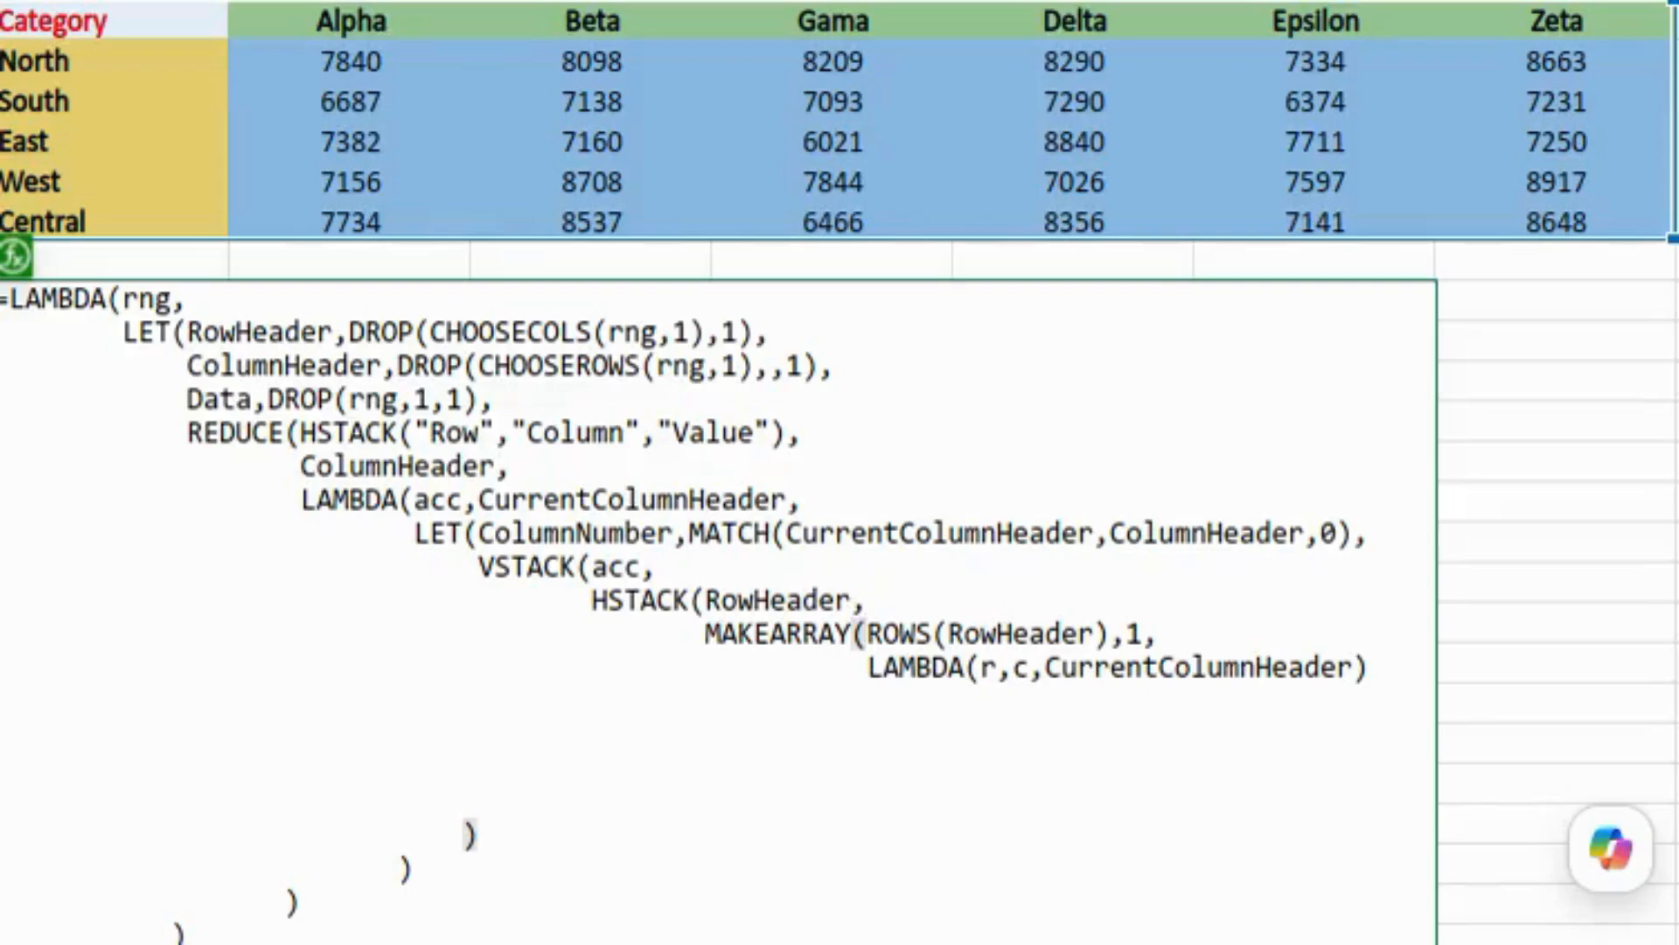
{"action": "type", "text": "),"}
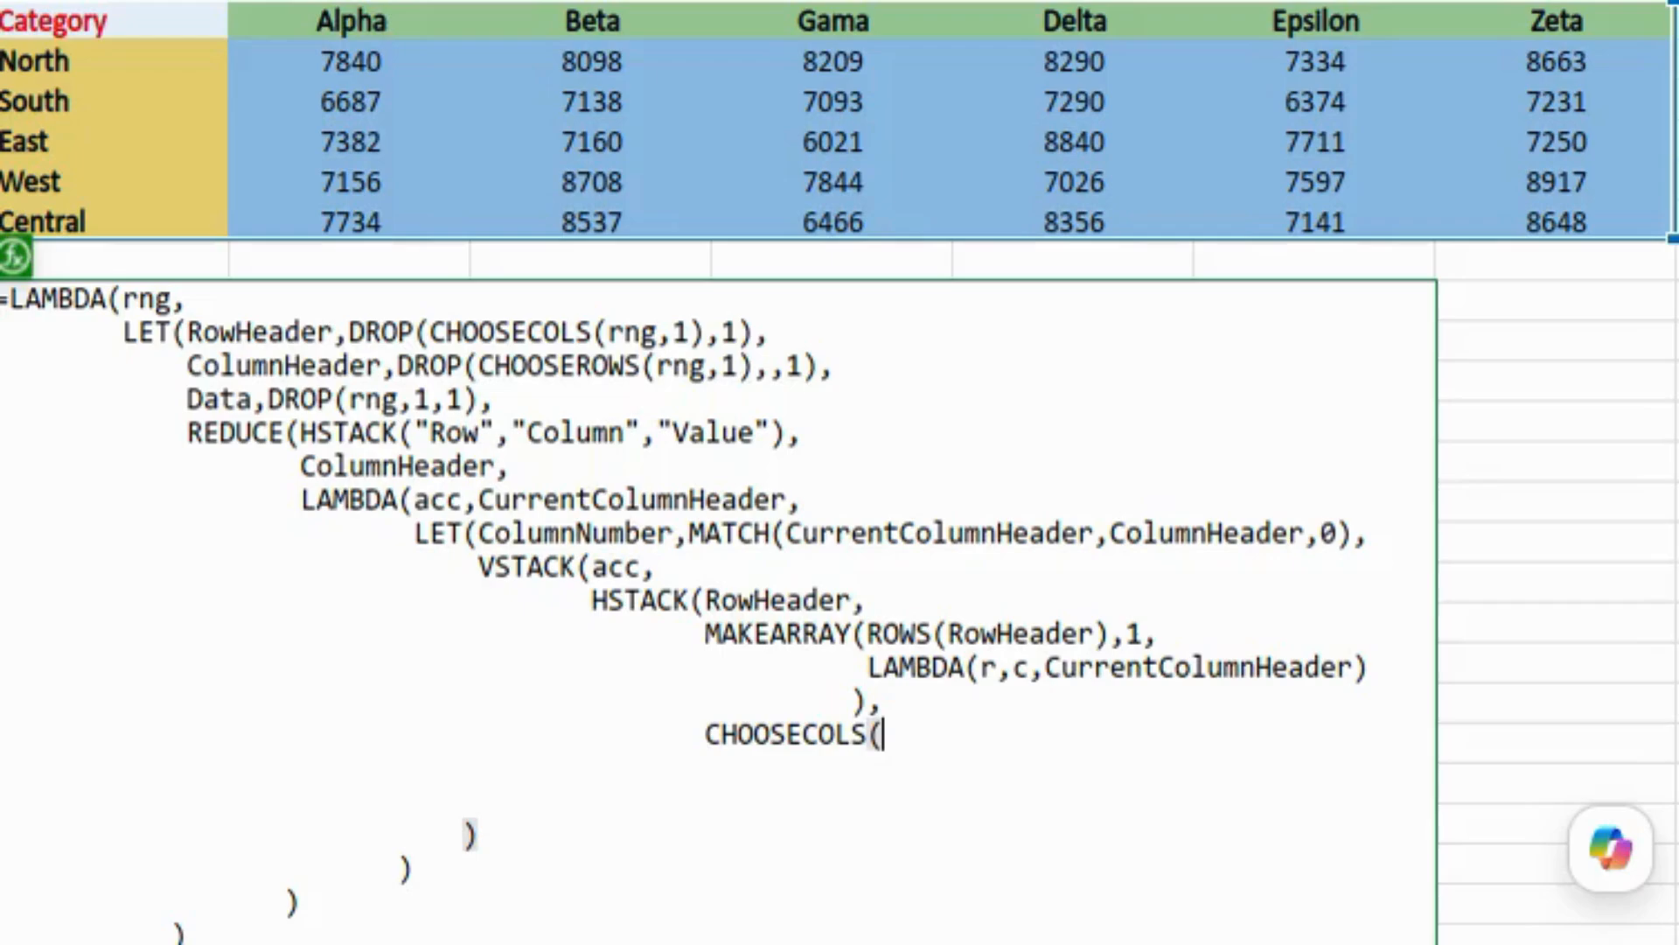
Step: Finish with CHOOSECOLS(Data,ColumnNumber), close all parentheses, and commit so the unpivoted table spills
{"action": "type", "text": "Data,"}
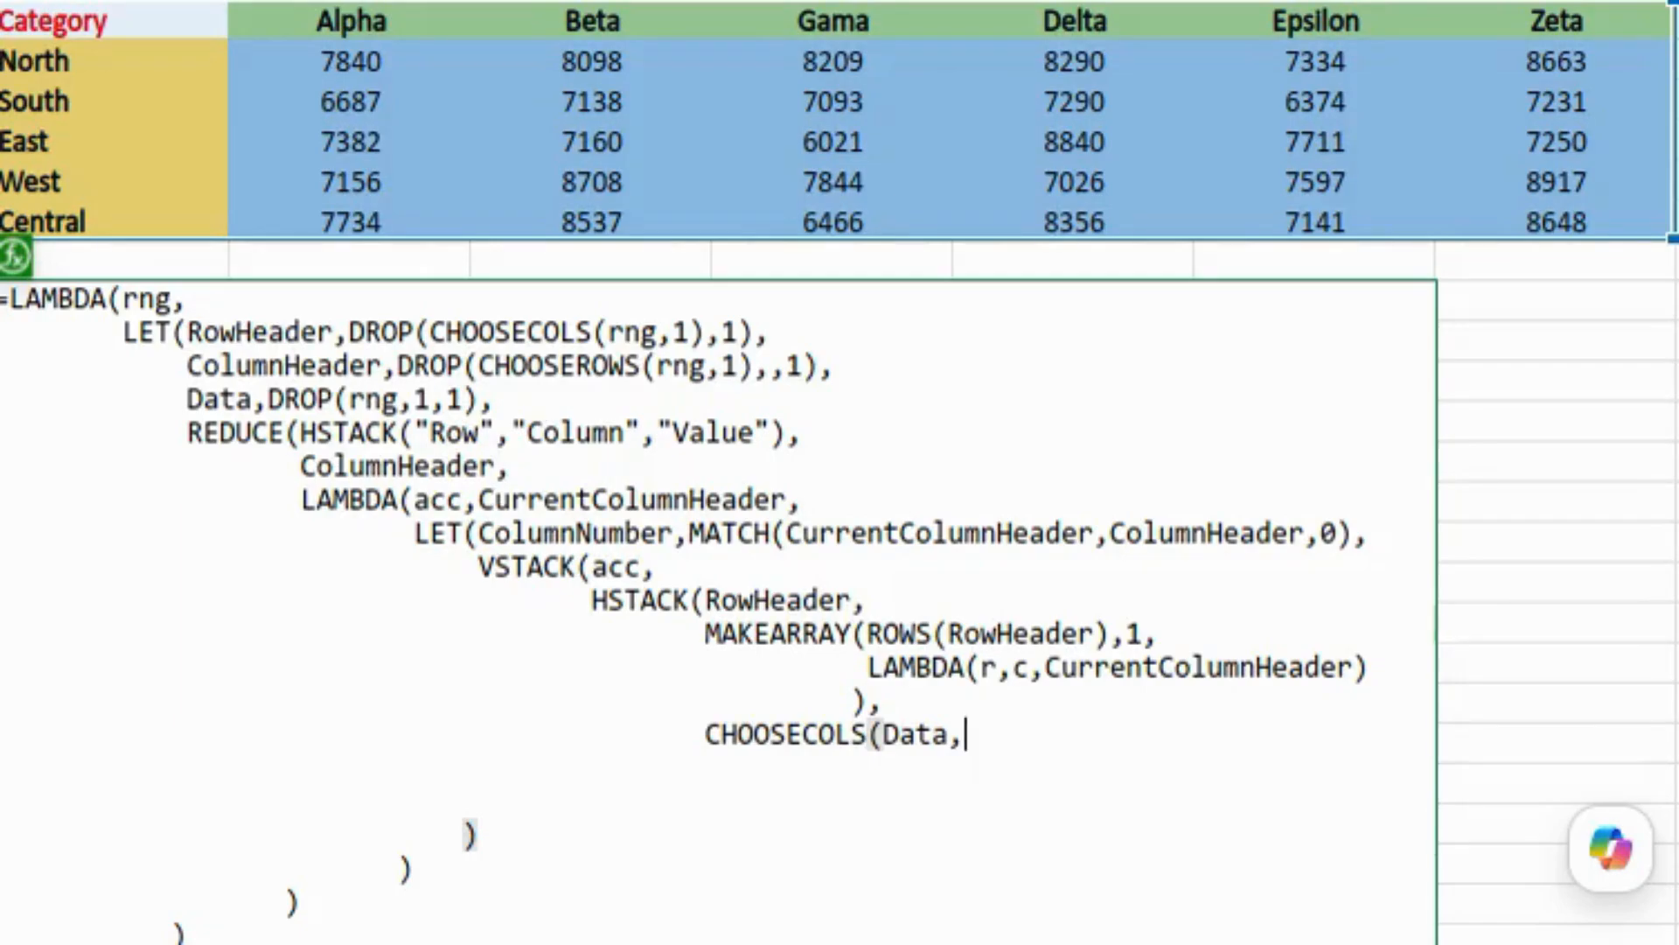
{"action": "type", "text": "ColumnNumber"}
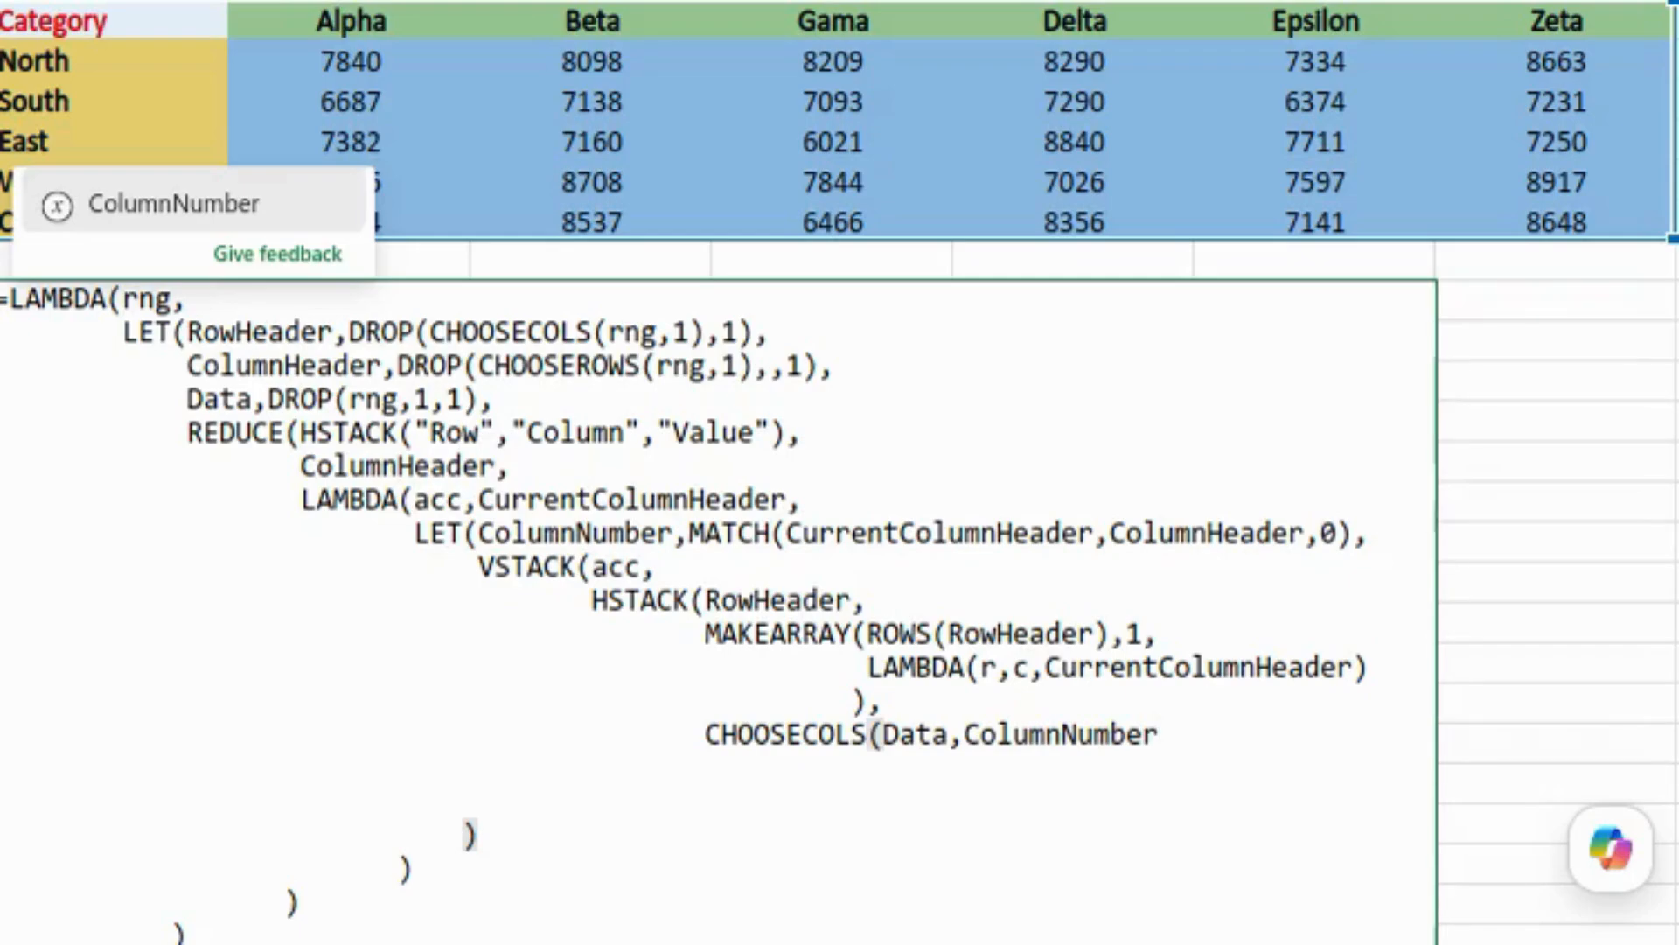
{"action": "type", "text": ")"}
{"action": "key", "text": "Down"}
{"action": "type", "text": ")"}
{"action": "key", "text": "Down"}
{"action": "type", "text": ")"}
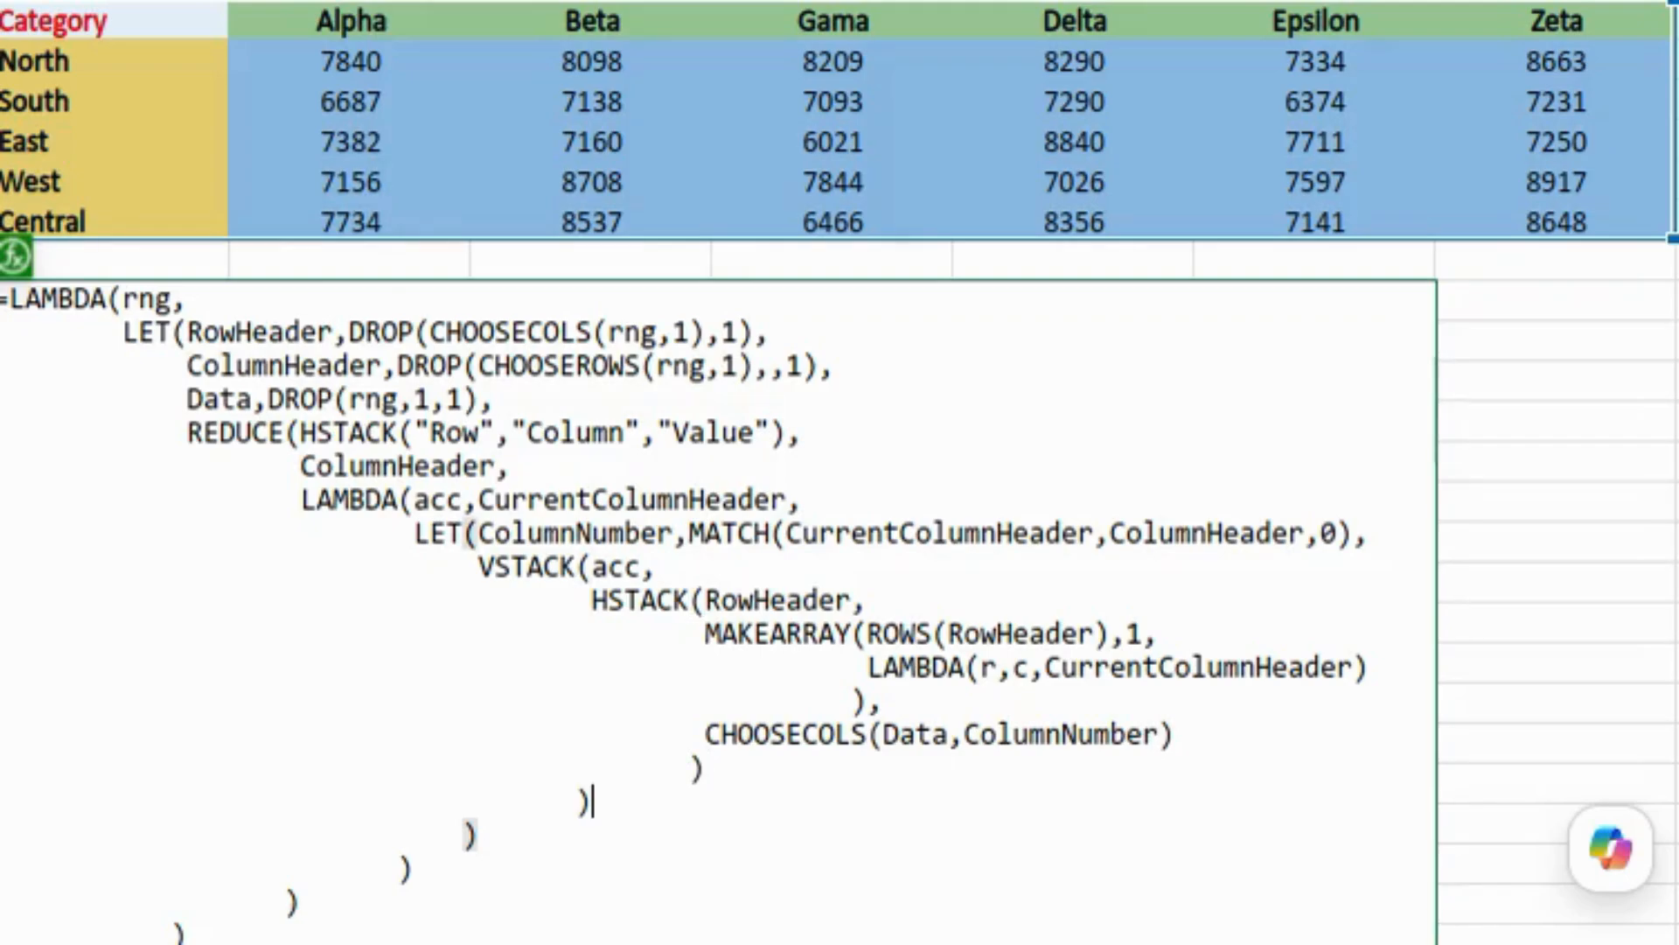
{"action": "key", "text": "Return"}
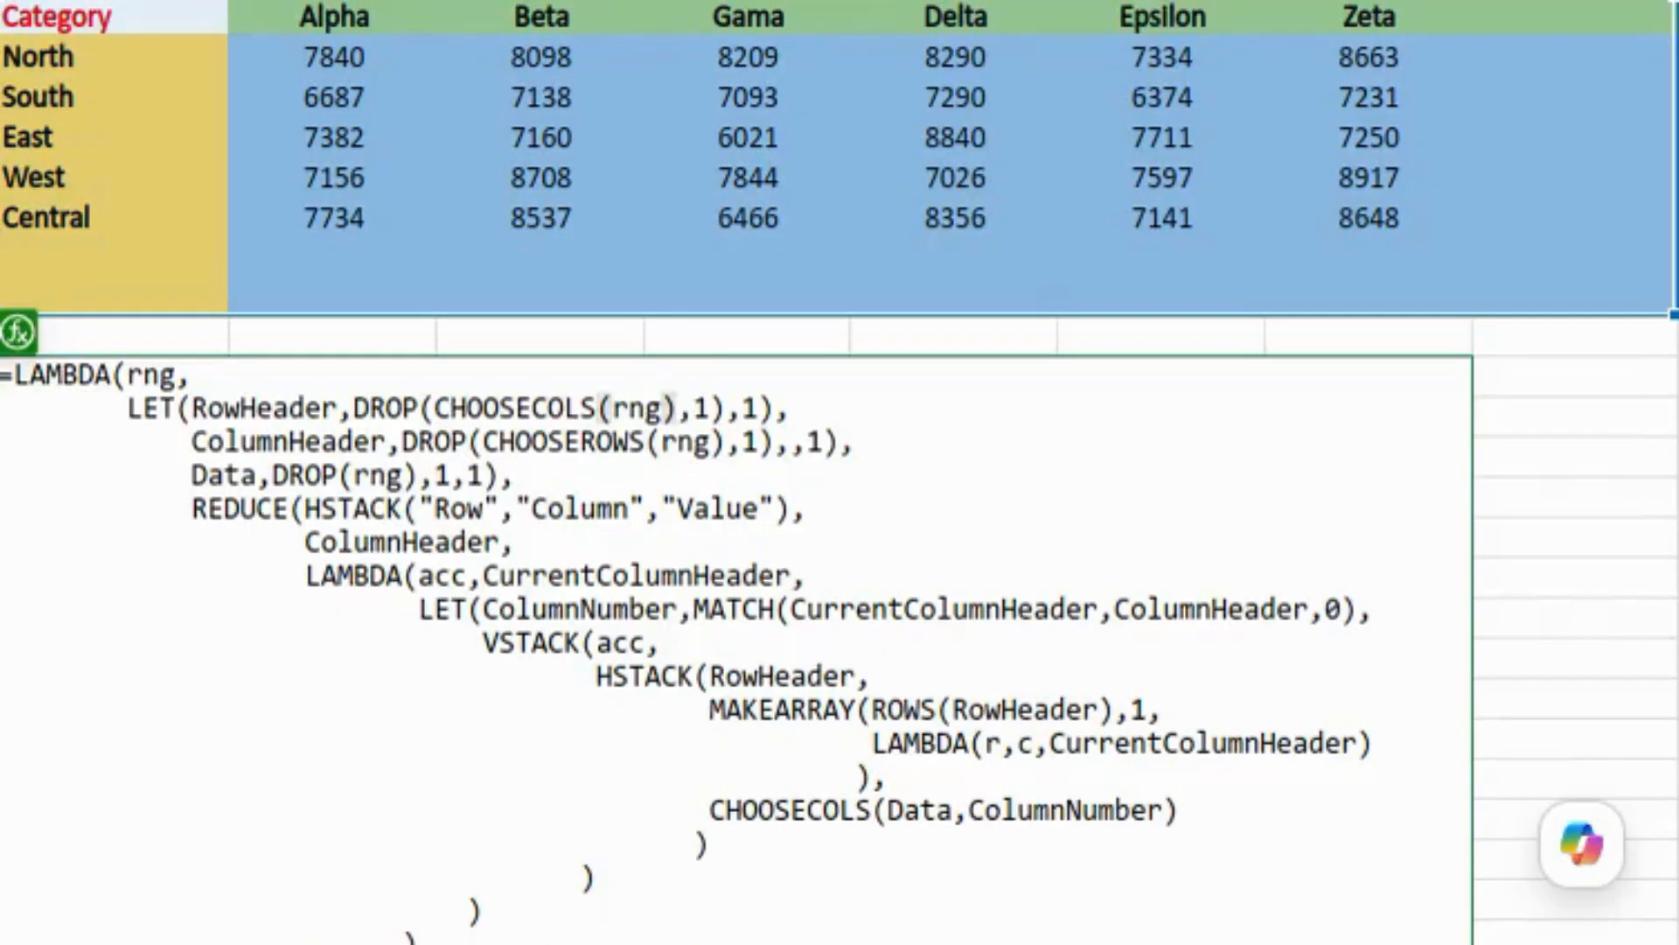
Step: Wrap rng in TRIMRANGE( in the RowHeader, ColumnHeader and Data lines, then recommit
{"action": "type", "text": "TRIMRANGE(rng),1),1),"}
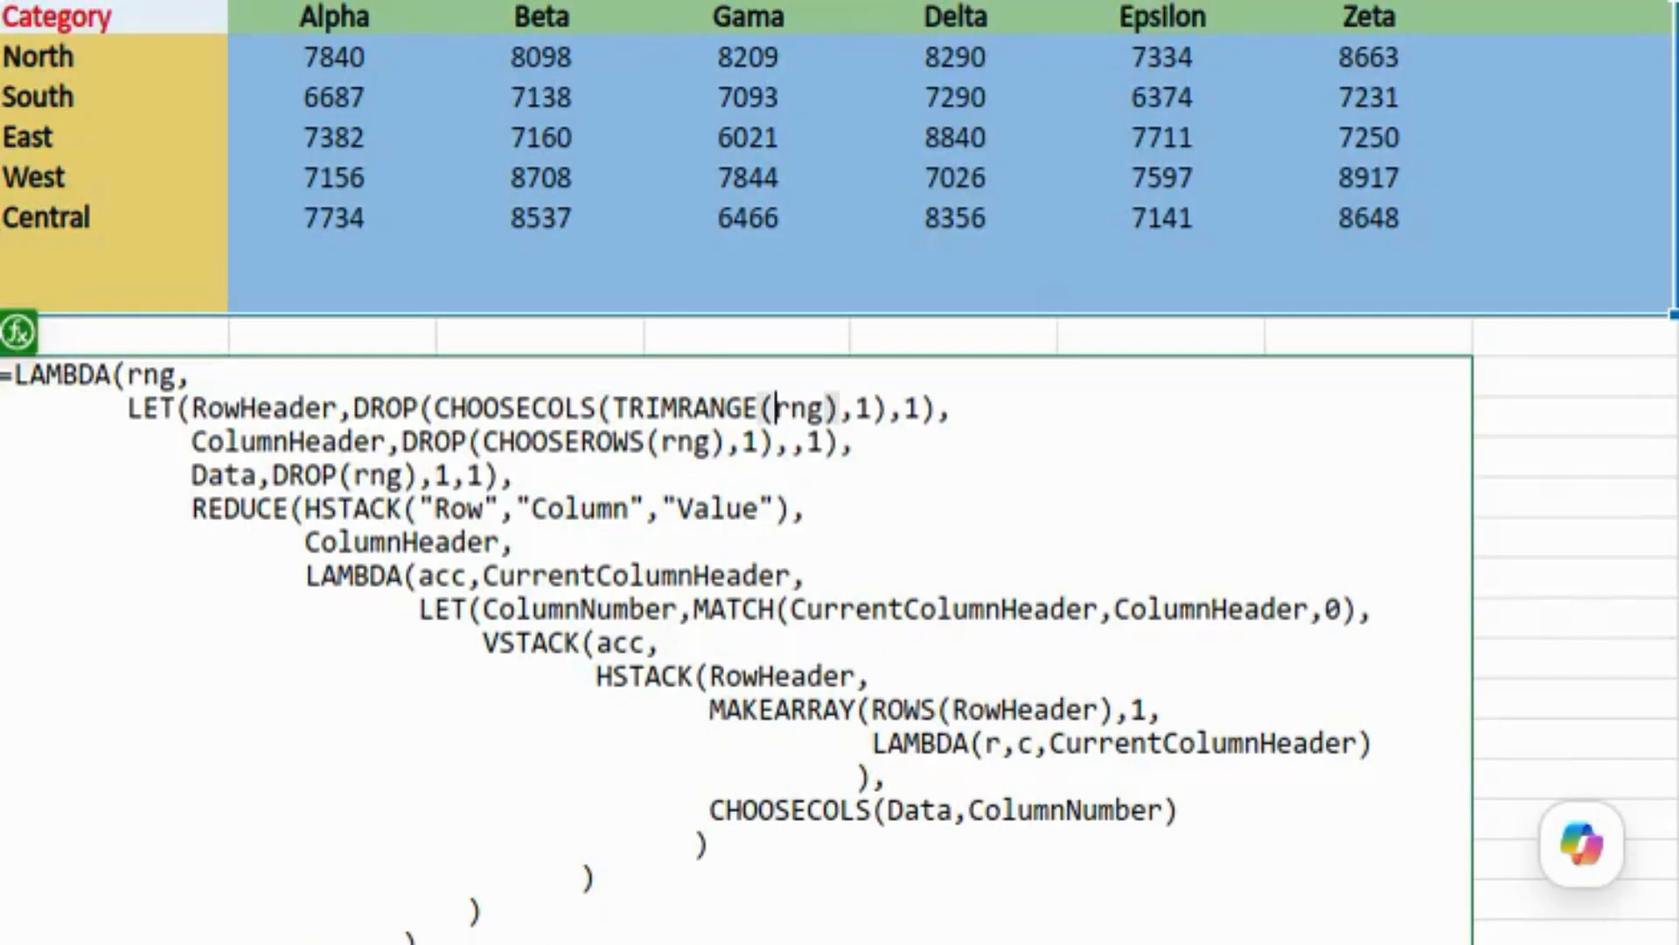
{"action": "left_click", "coordinate": [662, 441]}
{"action": "type", "text": "TRIMRANGE("}
{"action": "left_click", "coordinate": [353, 475]}
{"action": "type", "text": "TRIMRANGE("}
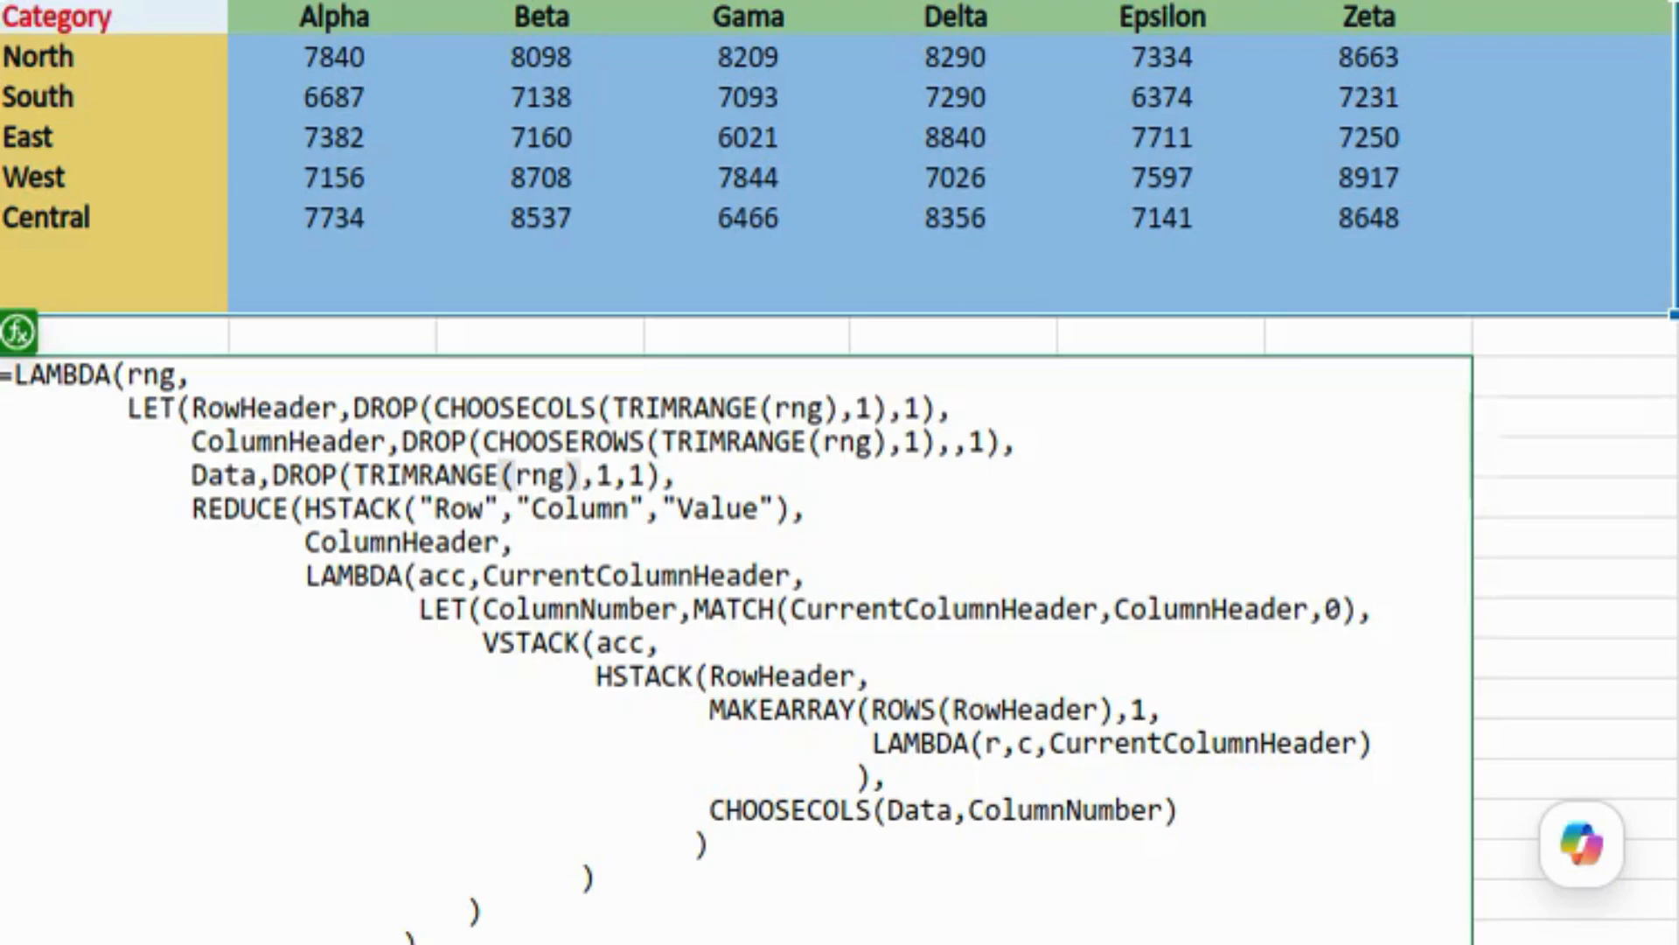
{"action": "key", "text": "Return"}
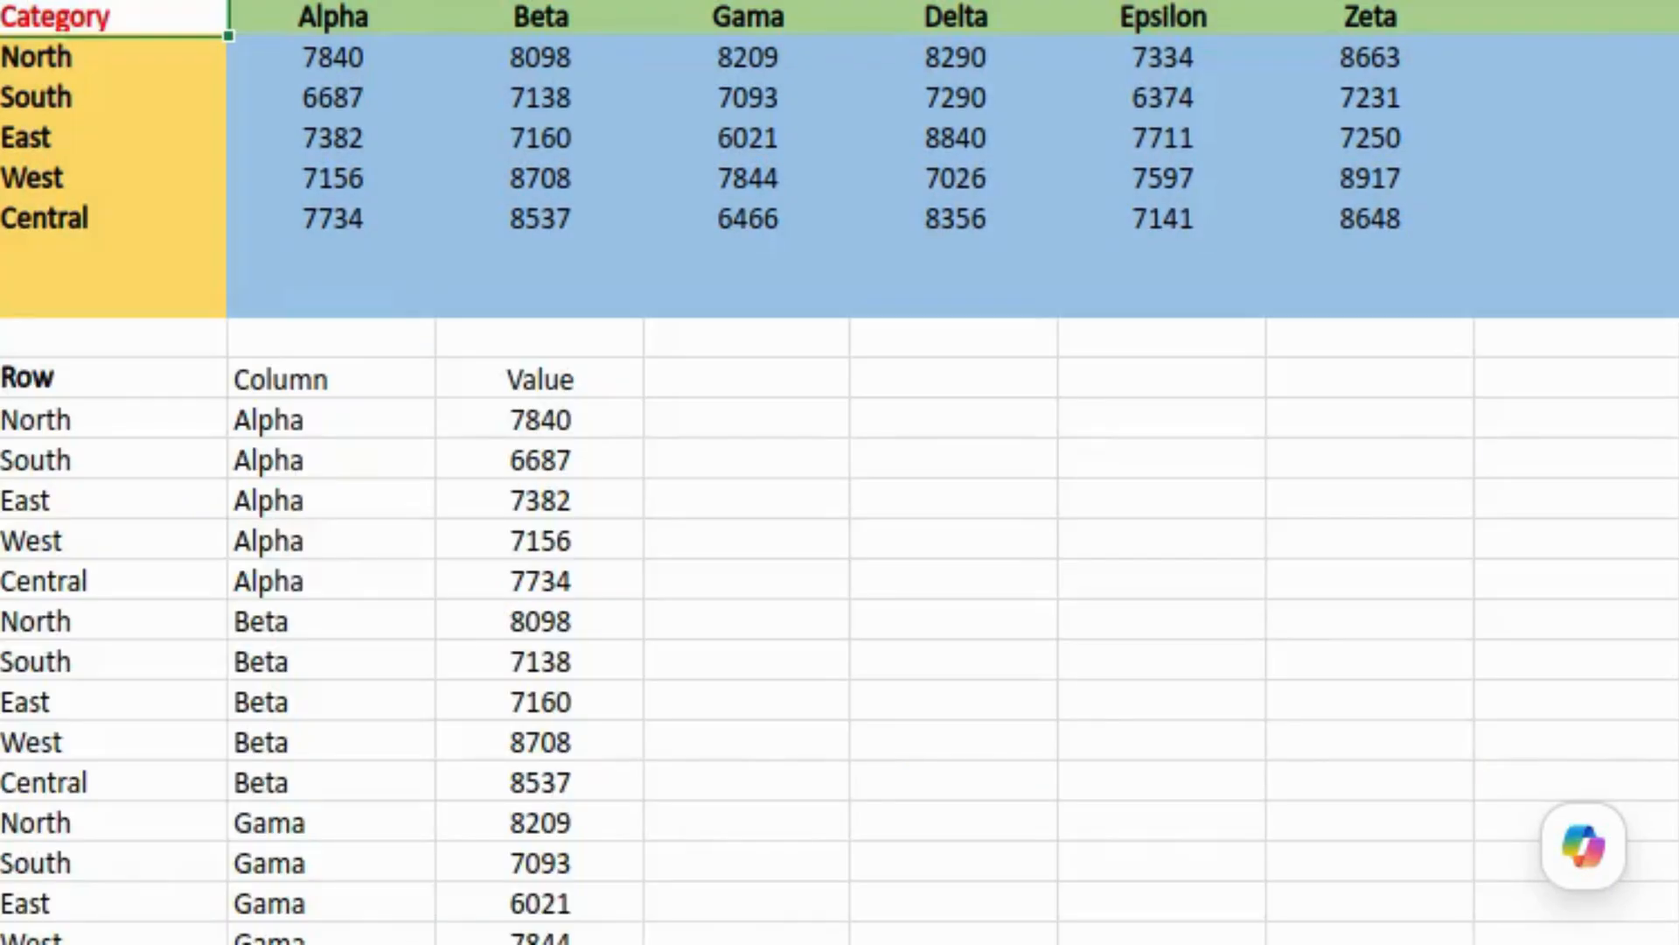